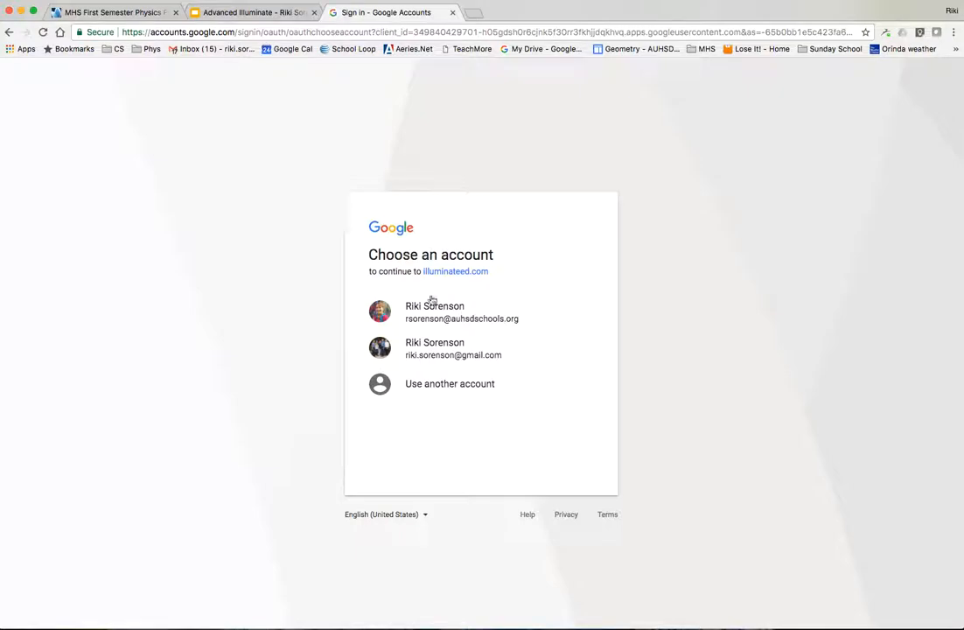
Step: Sign in with the school Google account and create a Manual/Hybrid assessment with 8 questions
{"action": "left_click", "coordinate": [442, 324]}
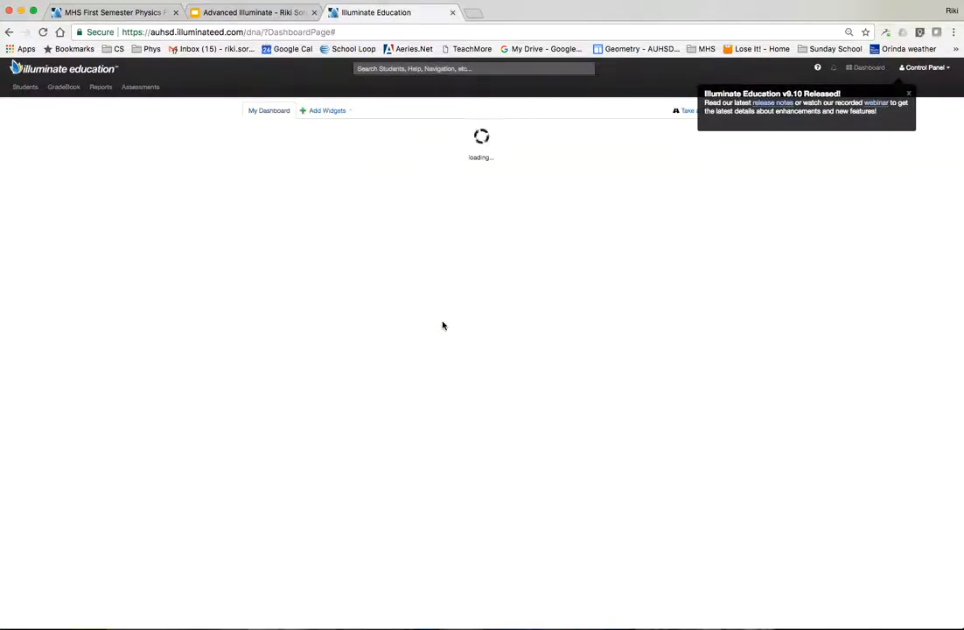
{"action": "left_click", "coordinate": [144, 89]}
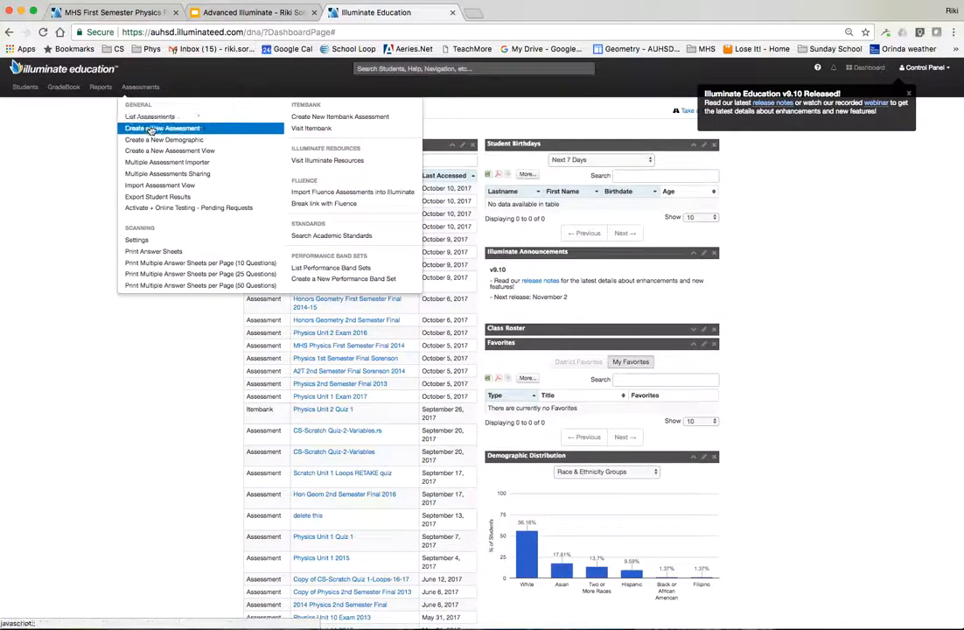
{"action": "left_click", "coordinate": [156, 129]}
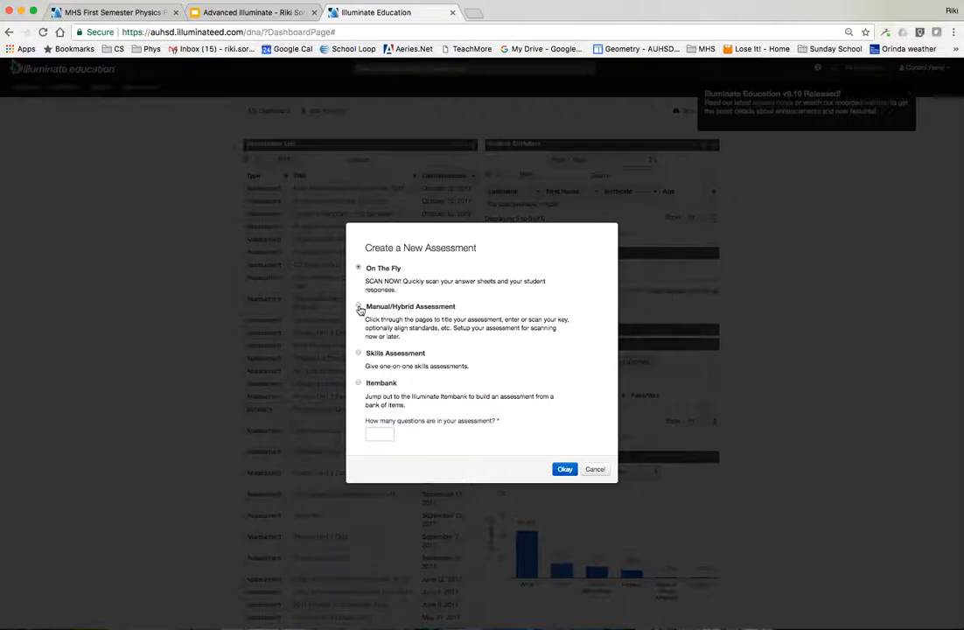
{"action": "left_click", "coordinate": [359, 308]}
{"action": "left_click", "coordinate": [382, 431]}
{"action": "type", "text": "8"}
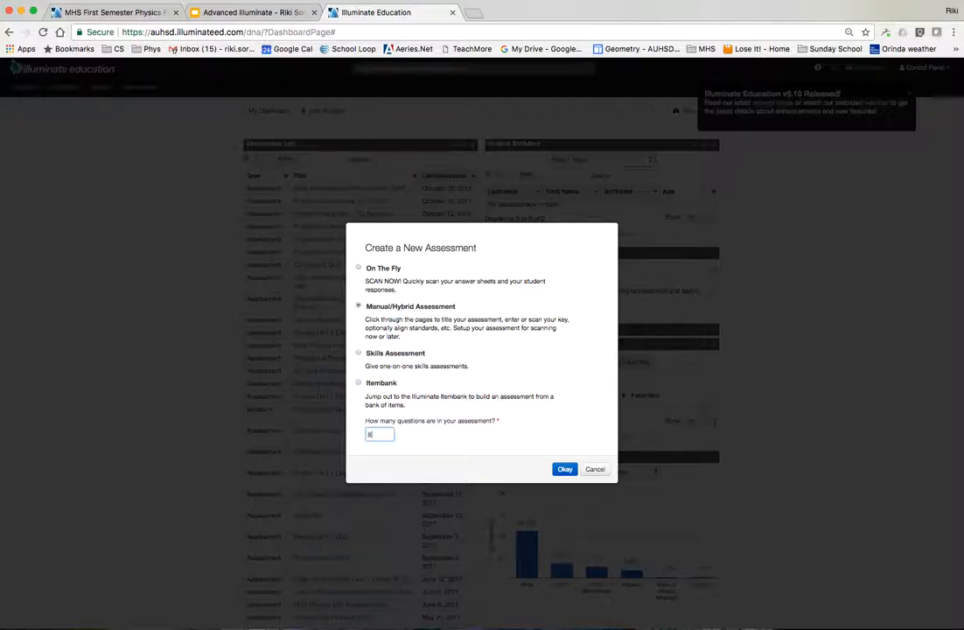
{"action": "left_click", "coordinate": [566, 470]}
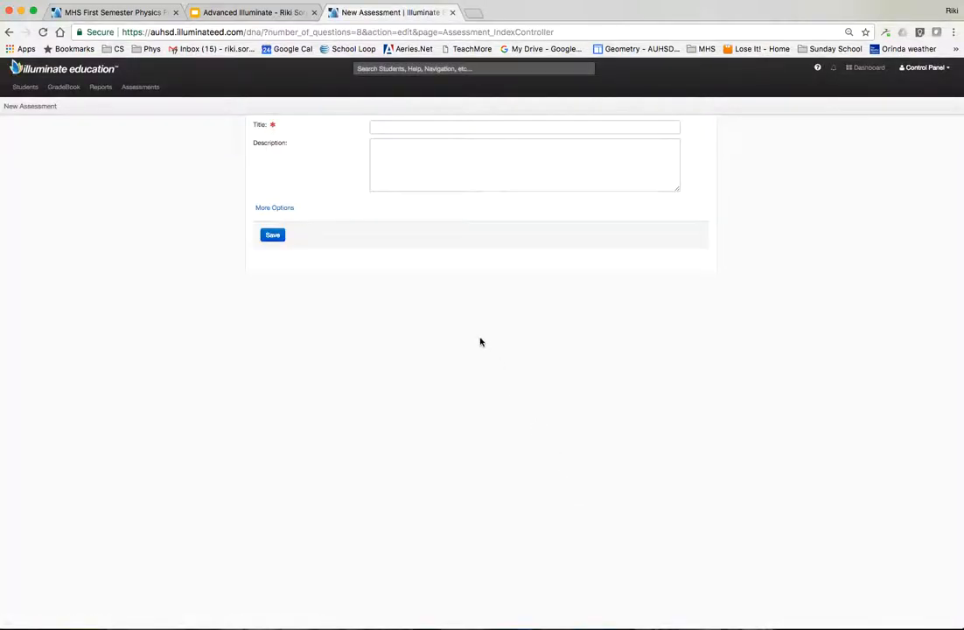
Step: Title the assessment "Delete this", set it not to show in the student and parent portal, and save it
{"action": "left_click", "coordinate": [390, 127]}
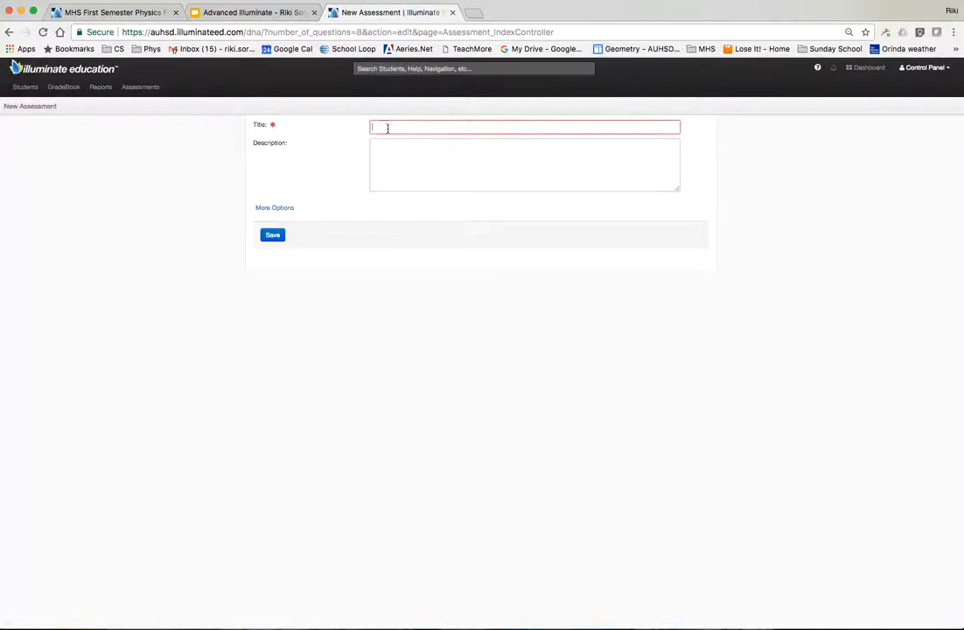
{"action": "type", "text": "Delete this"}
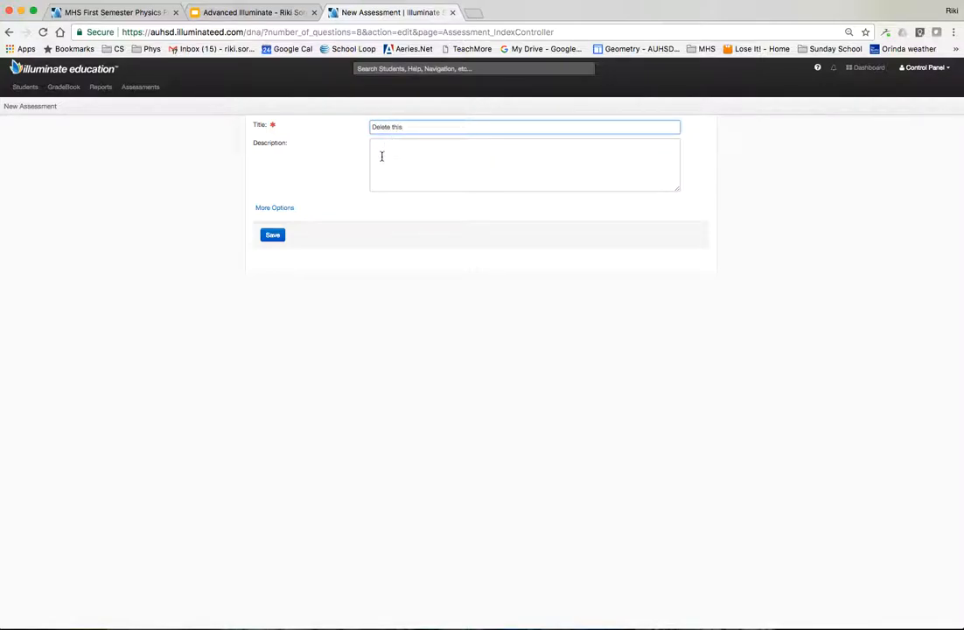
{"action": "left_click", "coordinate": [284, 212]}
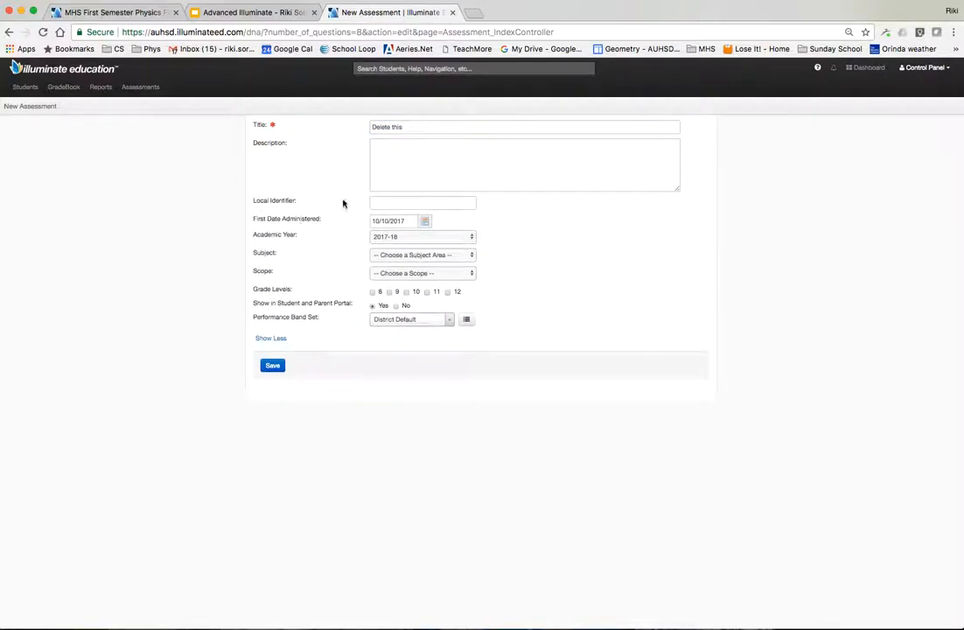
{"action": "left_click_drag", "start_coordinate": [260, 303], "coordinate": [352, 307]}
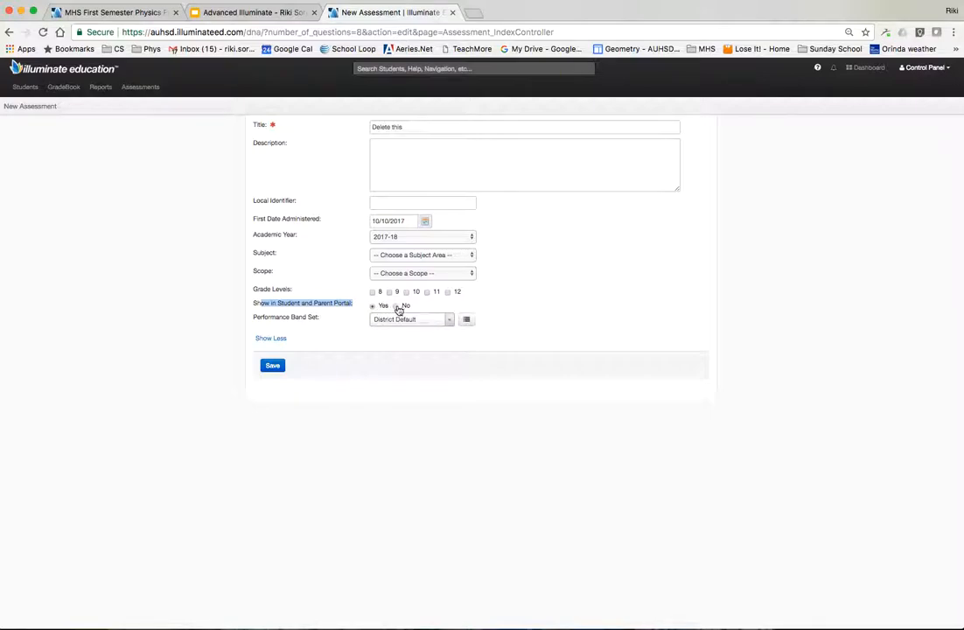
{"action": "left_click", "coordinate": [397, 306]}
{"action": "left_click", "coordinate": [273, 366]}
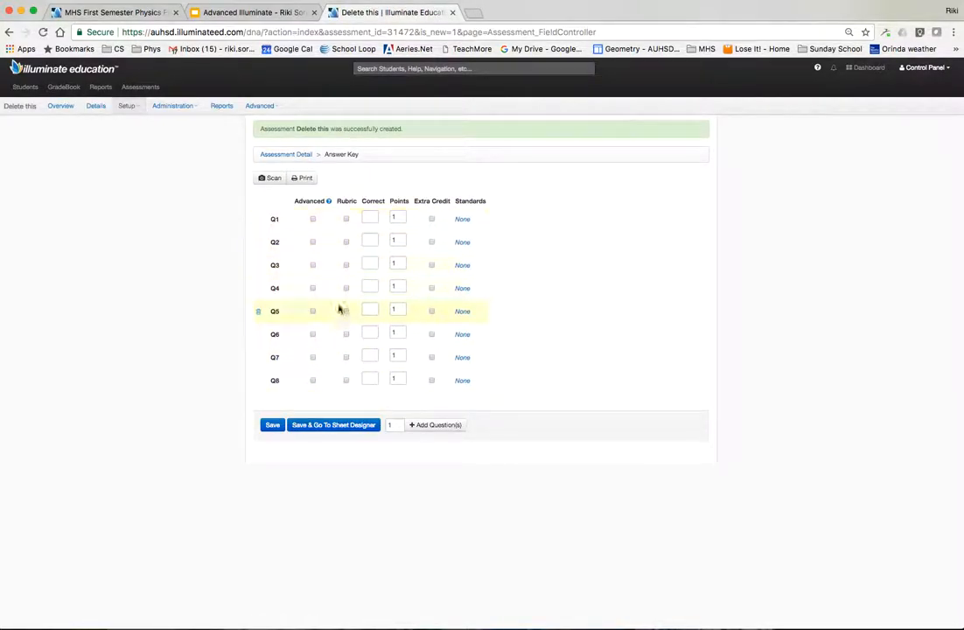
Step: Fill in the correct answers for Q1 to Q8 as A, B, C, D, A, B, C, D
{"action": "left_click", "coordinate": [369, 218]}
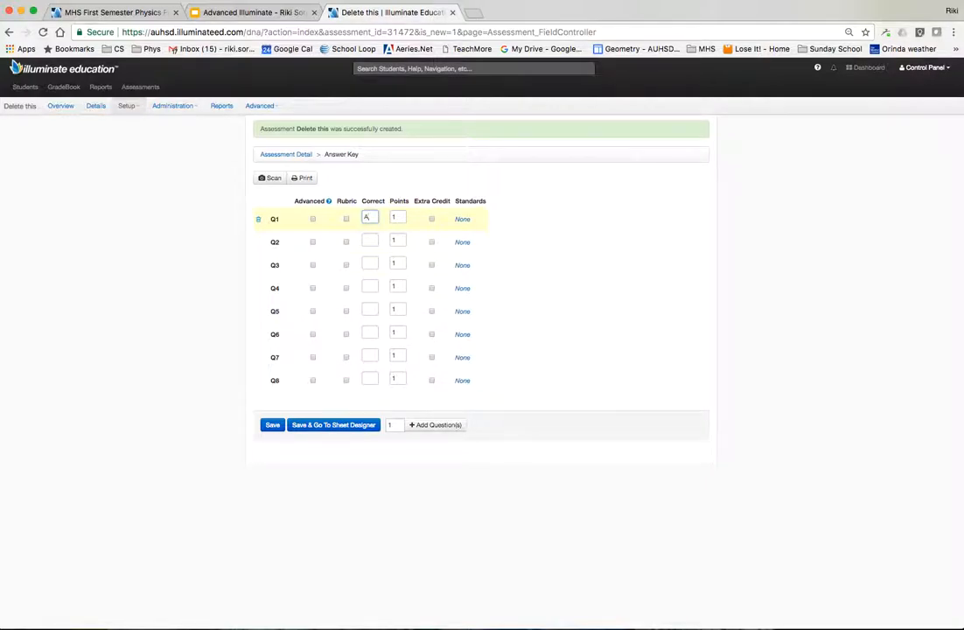
{"action": "key", "text": "Tab"}
{"action": "key", "text": "Tab"}
{"action": "key", "text": "Tab"}
{"action": "key", "text": "Tab"}
{"action": "type", "text": "A"}
{"action": "key", "text": "Tab"}
{"action": "type", "text": "B"}
{"action": "key", "text": "Tab"}
{"action": "type", "text": "C"}
{"action": "key", "text": "shift+Tab"}
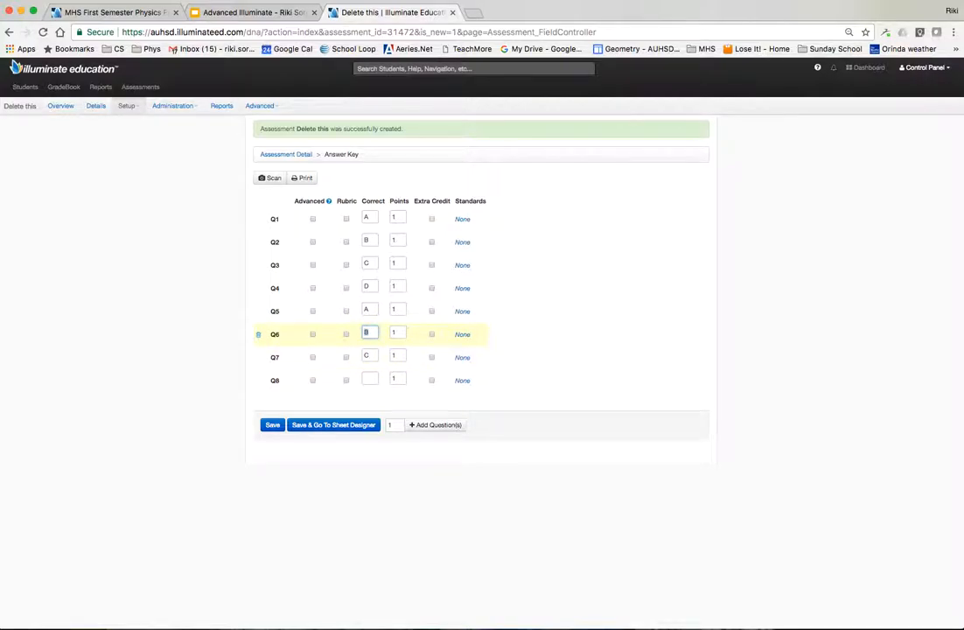
{"action": "key", "text": "Tab"}
{"action": "key", "text": "Tab"}
{"action": "type", "text": "D"}
Step: Set the points to 2 for each of the eight questions and save the answer key
{"action": "left_click", "coordinate": [398, 217]}
{"action": "type", "text": "2"}
{"action": "key", "text": "Tab"}
{"action": "type", "text": "2"}
{"action": "key", "text": "Tab"}
{"action": "type", "text": "2"}
{"action": "key", "text": "Tab"}
{"action": "type", "text": "2"}
{"action": "key", "text": "Tab"}
{"action": "type", "text": "2\t2\t2"}
{"action": "key", "text": "Tab"}
{"action": "type", "text": "2"}
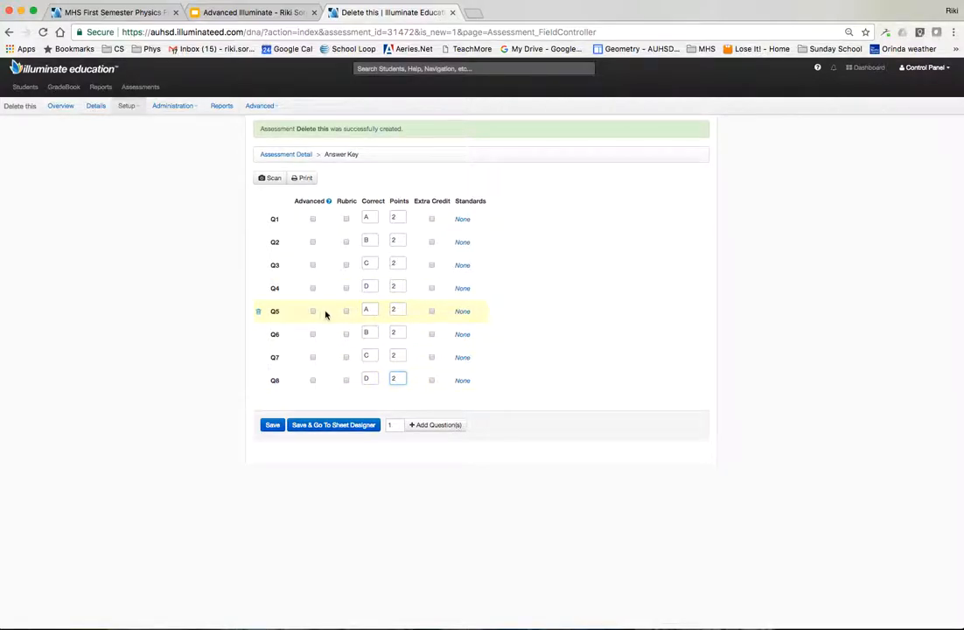
{"action": "left_click", "coordinate": [273, 426]}
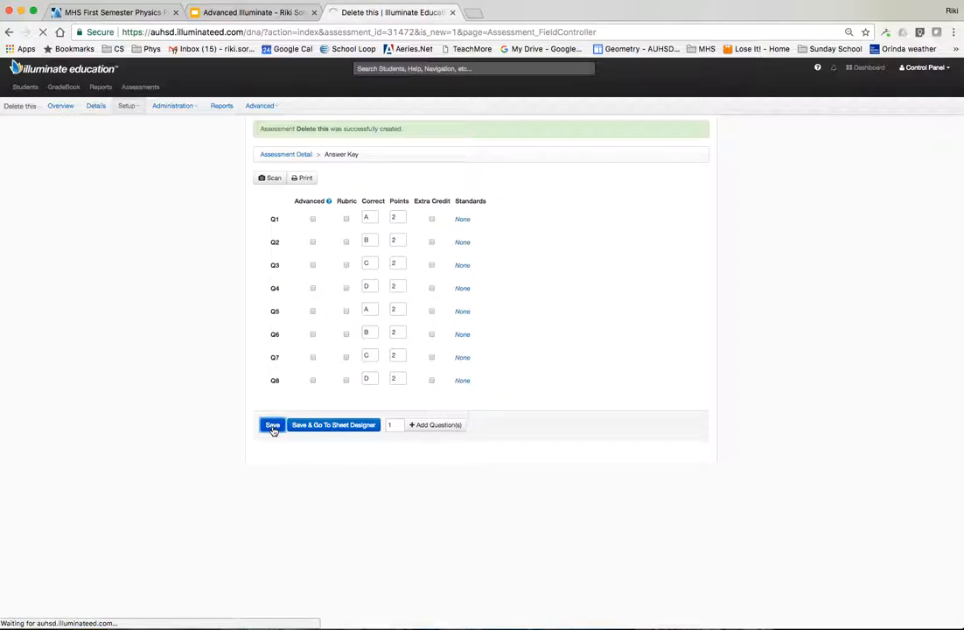
Step: Add a second version of the assessment and open the answer key for Version 2
{"action": "scroll", "coordinate": [380, 371], "scroll_direction": "down", "scroll_amount": 1}
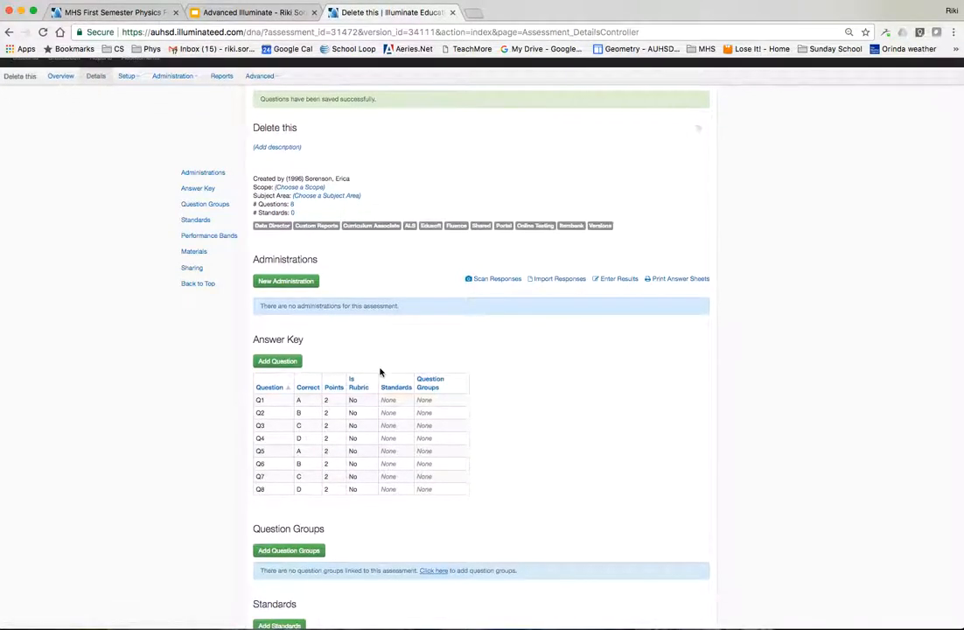
{"action": "scroll", "coordinate": [380, 372], "scroll_direction": "down", "scroll_amount": 3}
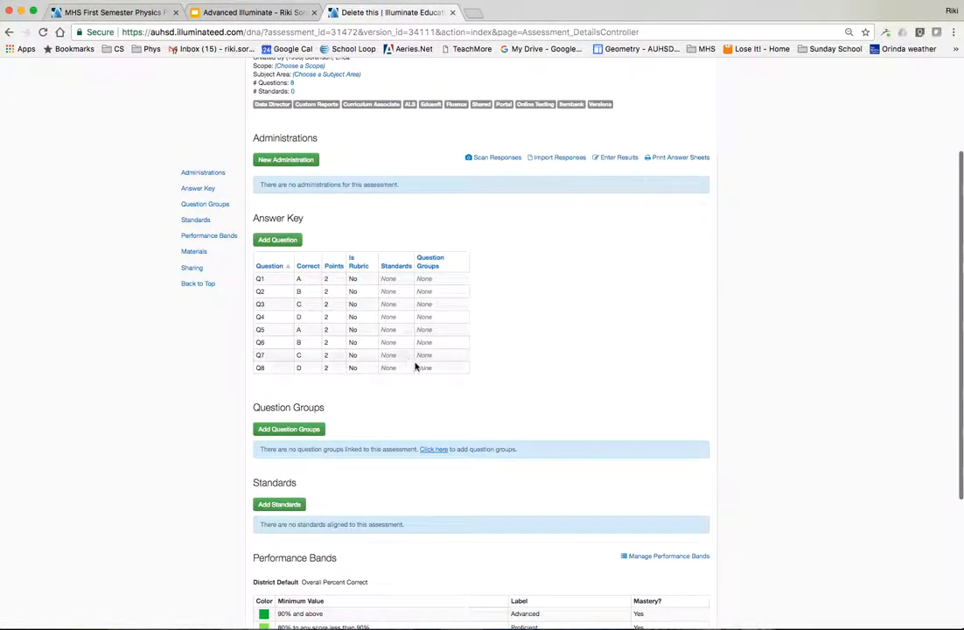
{"action": "scroll", "coordinate": [488, 351], "scroll_direction": "up", "scroll_amount": 4}
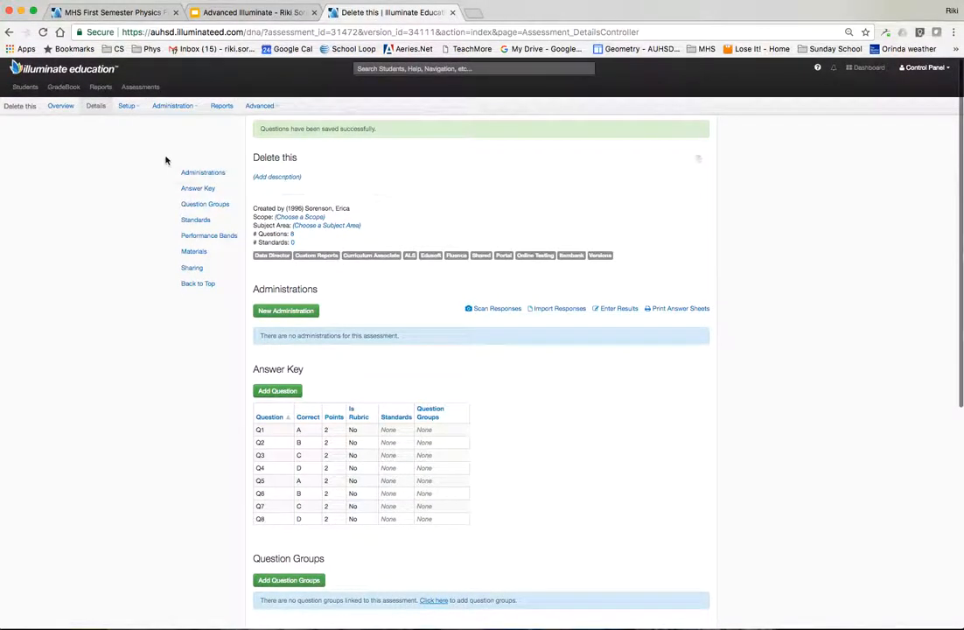
{"action": "left_click", "coordinate": [126, 106]}
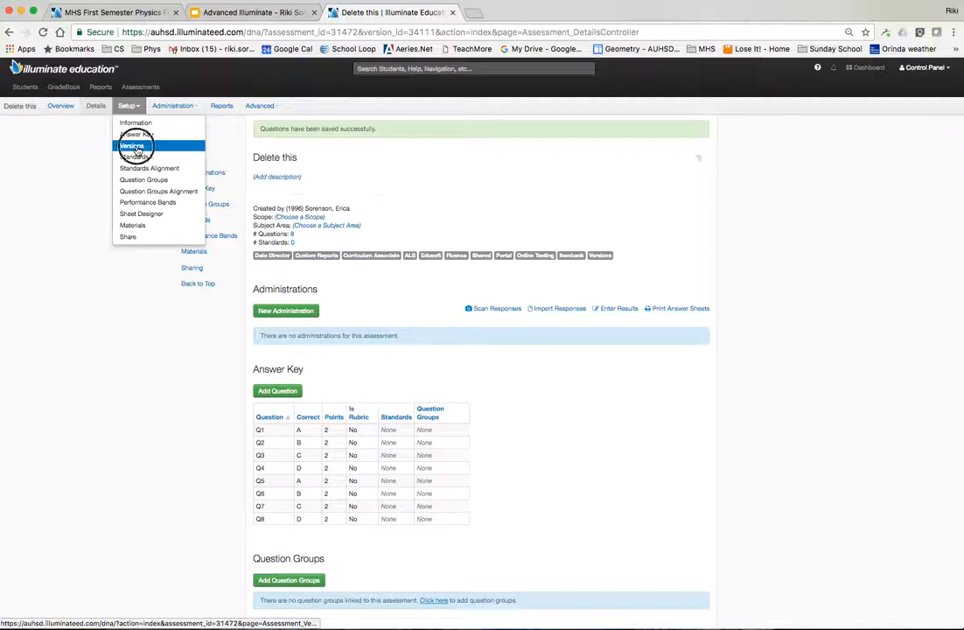
{"action": "left_click", "coordinate": [133, 146]}
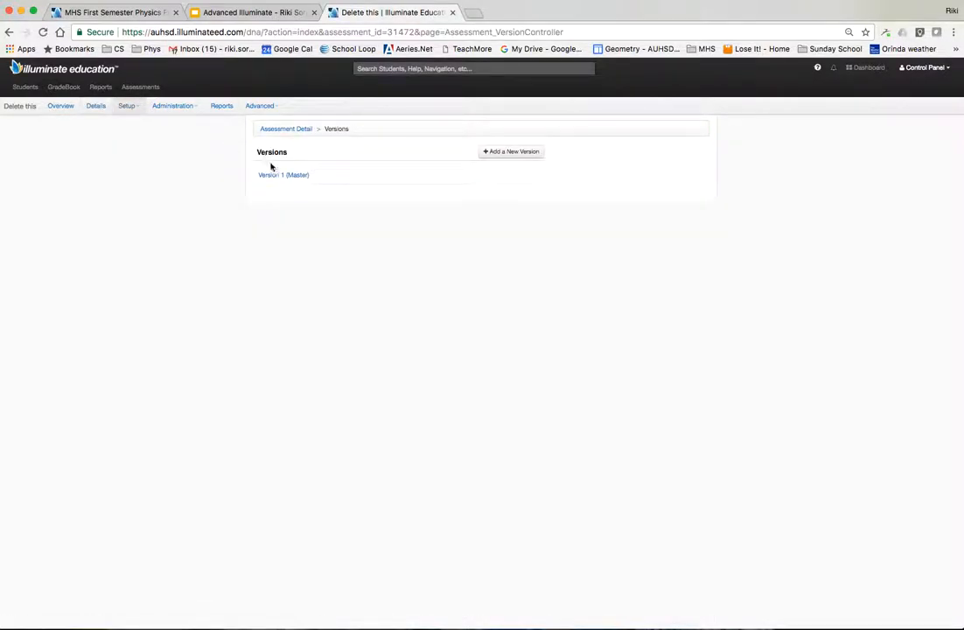
{"action": "left_click", "coordinate": [510, 152]}
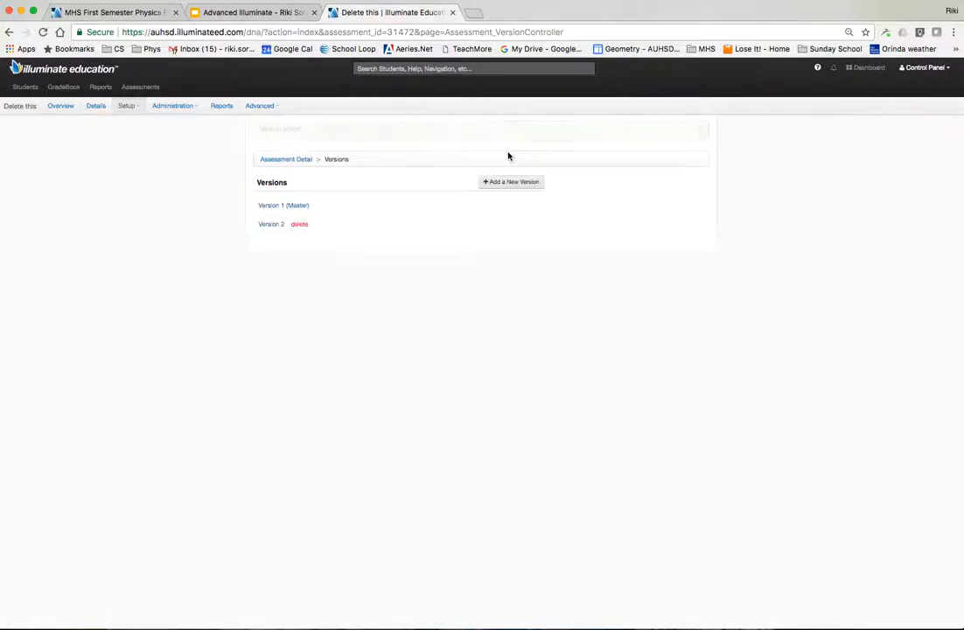
{"action": "left_click", "coordinate": [269, 226]}
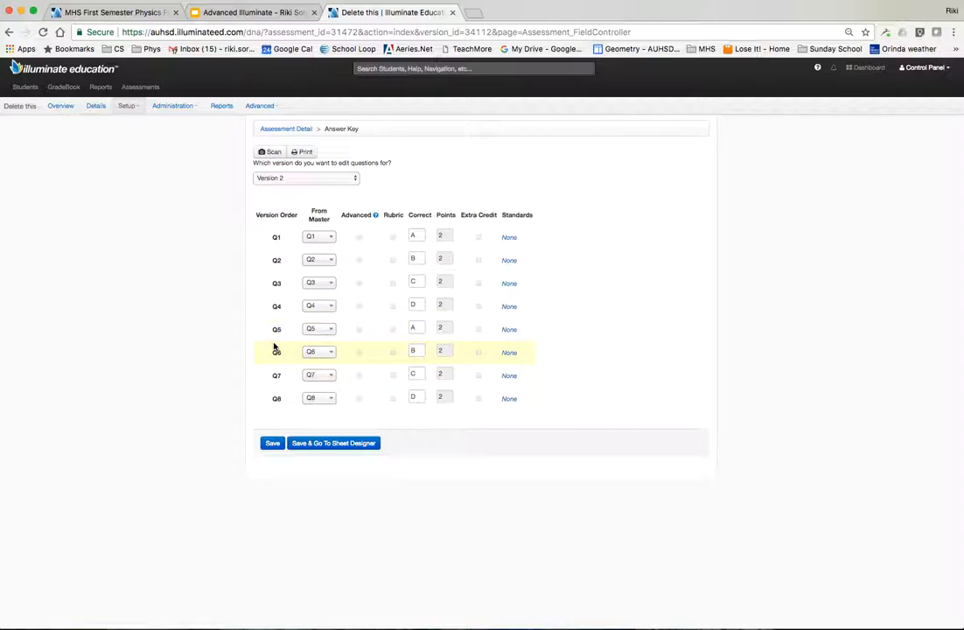
Step: Reorder Version 2 by assigning master Q2 to Q1, Q4 to Q3 and Q8 to Q6, and save the key
{"action": "left_click", "coordinate": [322, 237]}
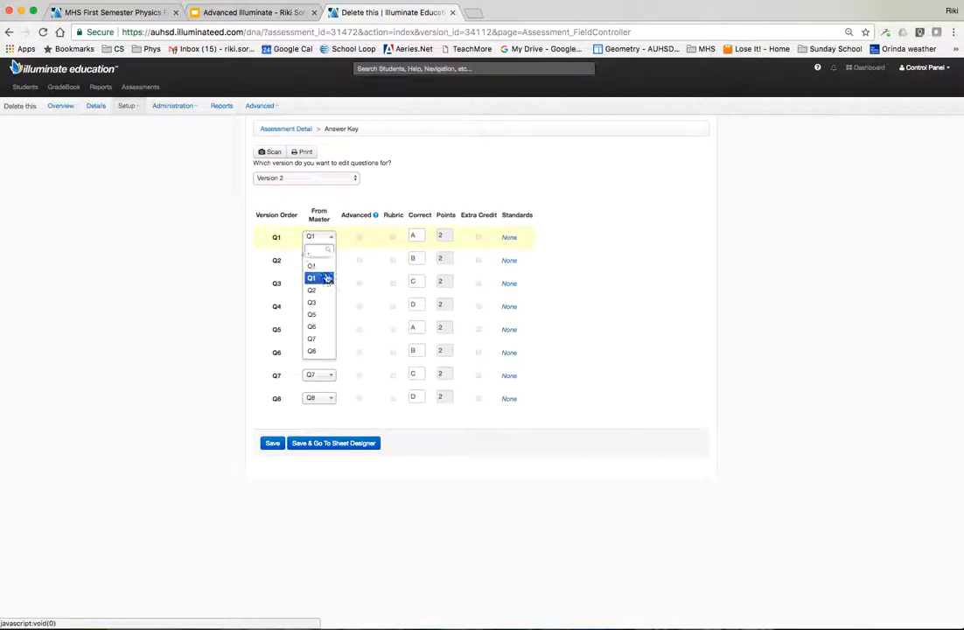
{"action": "left_click", "coordinate": [325, 277]}
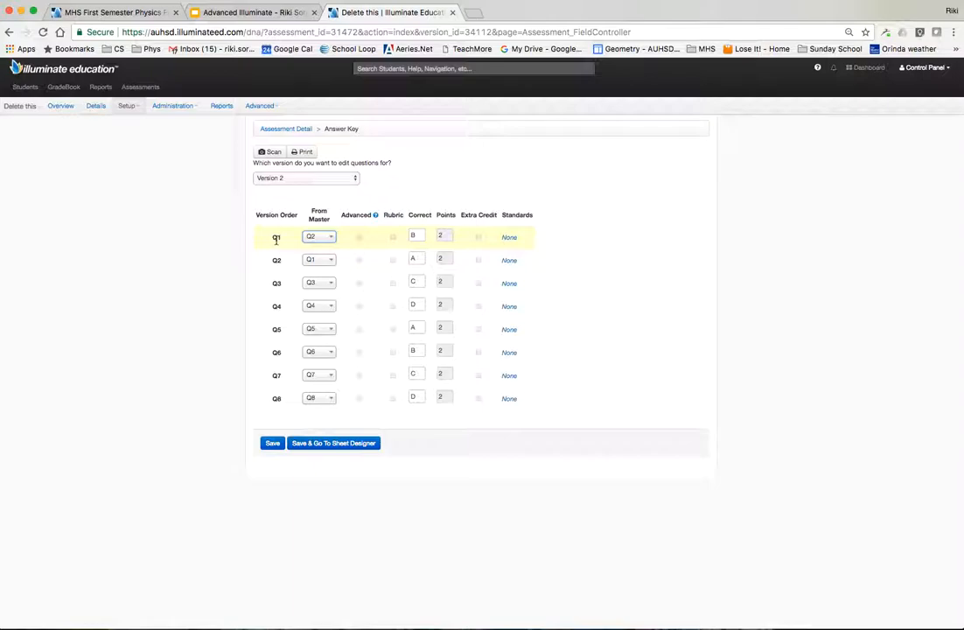
{"action": "left_click", "coordinate": [331, 287]}
{"action": "left_click", "coordinate": [320, 348]}
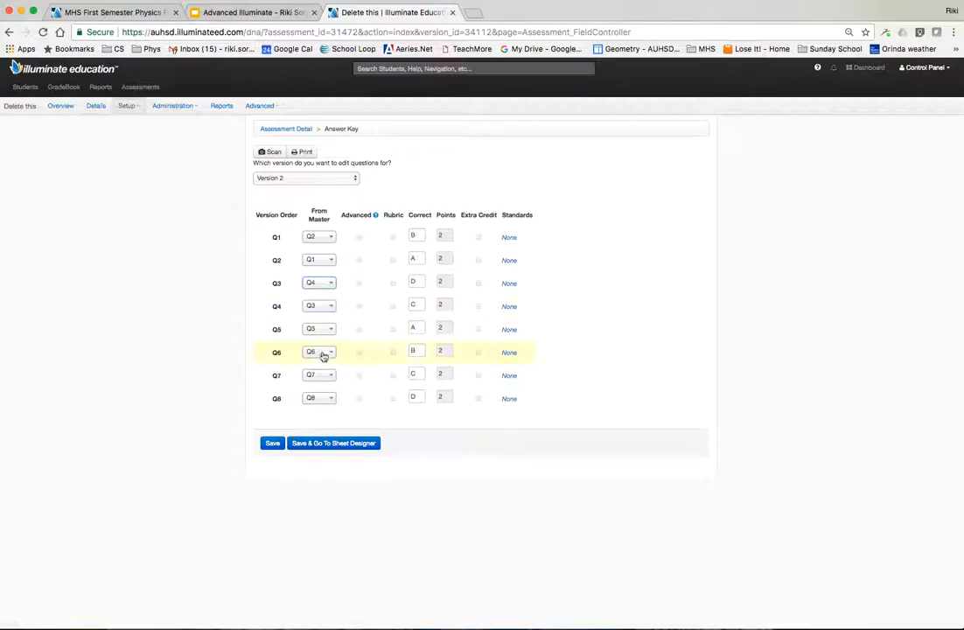
{"action": "left_click", "coordinate": [330, 354]}
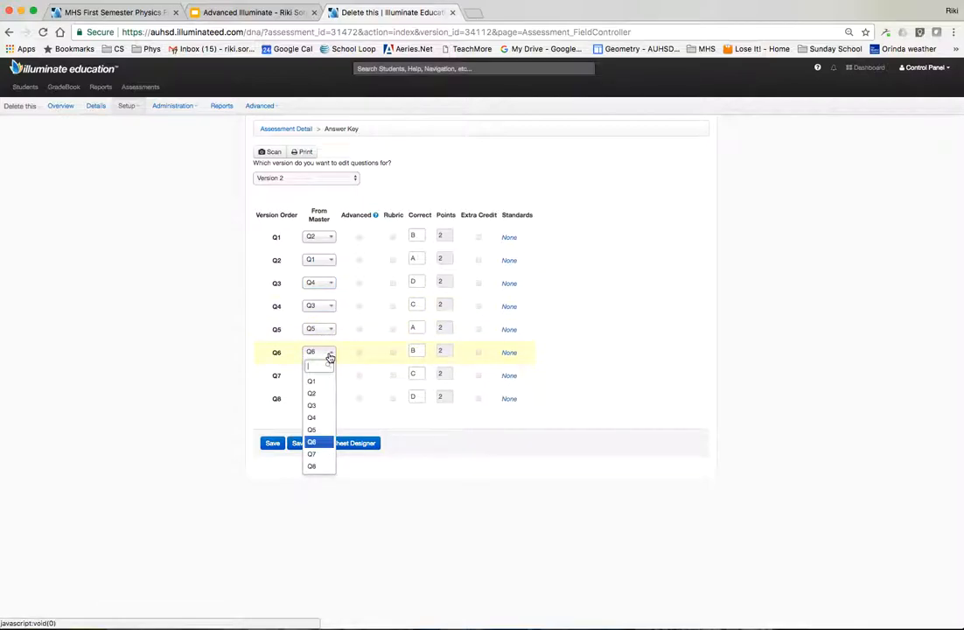
{"action": "left_click", "coordinate": [309, 470]}
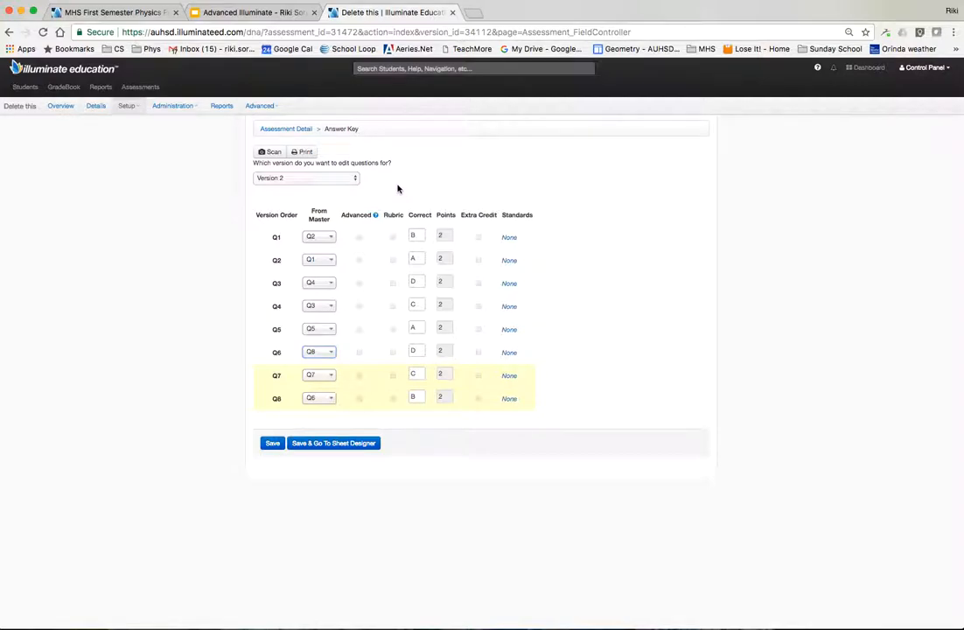
{"action": "left_click", "coordinate": [272, 442]}
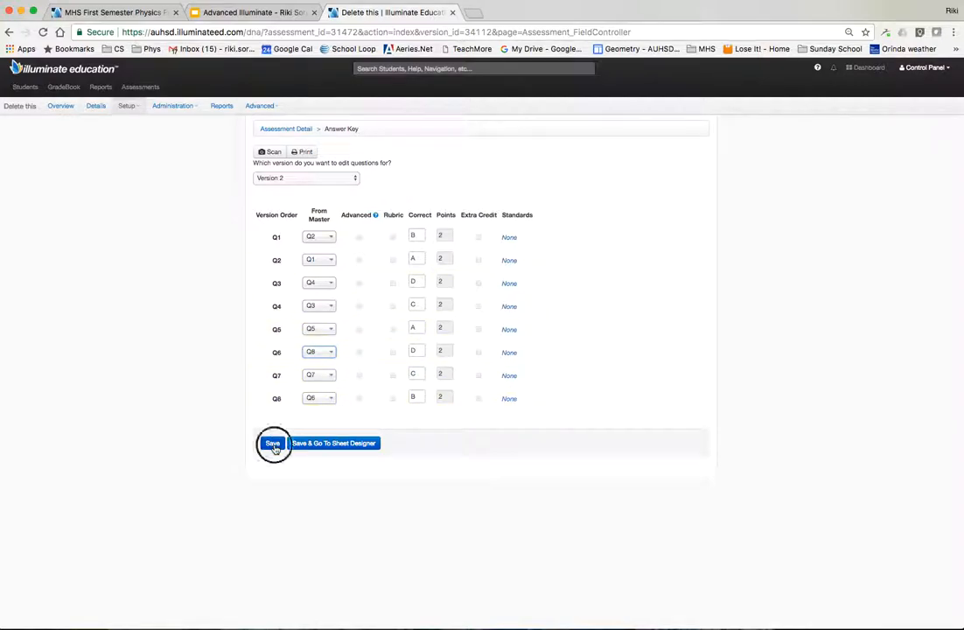
Step: Switch to the Advanced Illuminate slides in Google Slides and examine the exam version bubbles on the sample answer sheet
{"action": "key", "text": "ctrl+shift+Tab"}
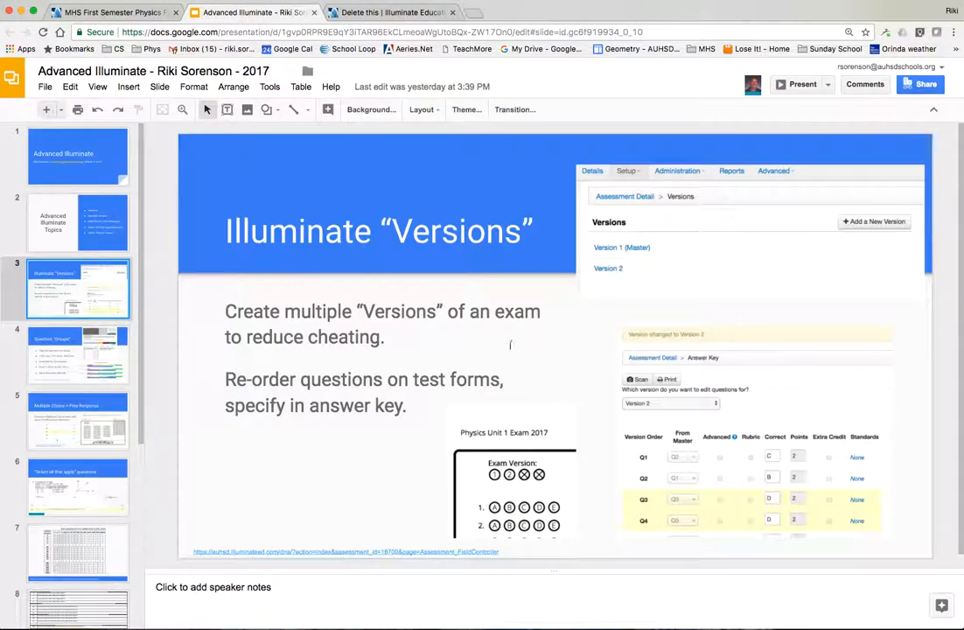
{"action": "left_click", "coordinate": [509, 476]}
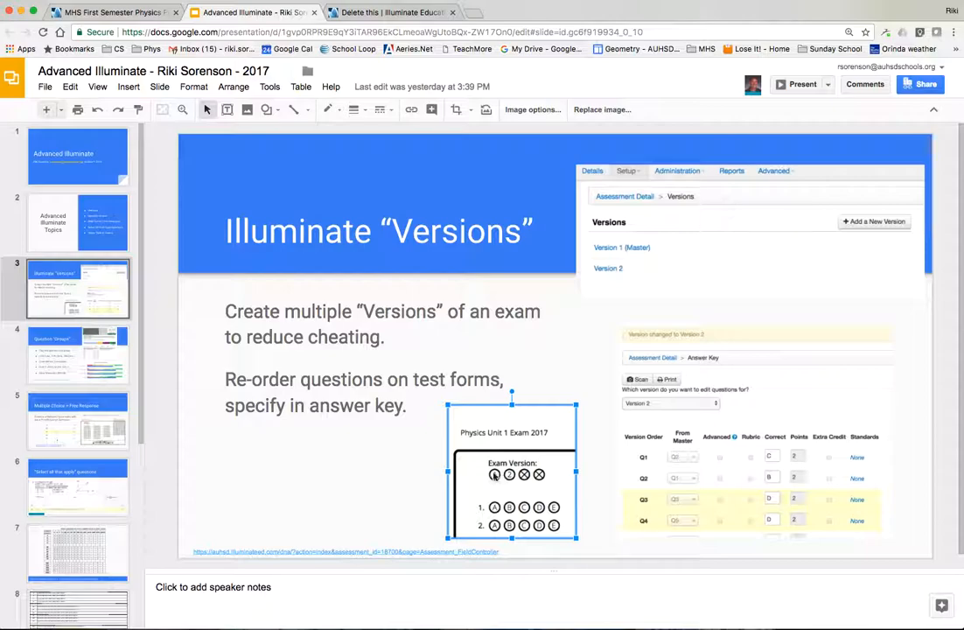
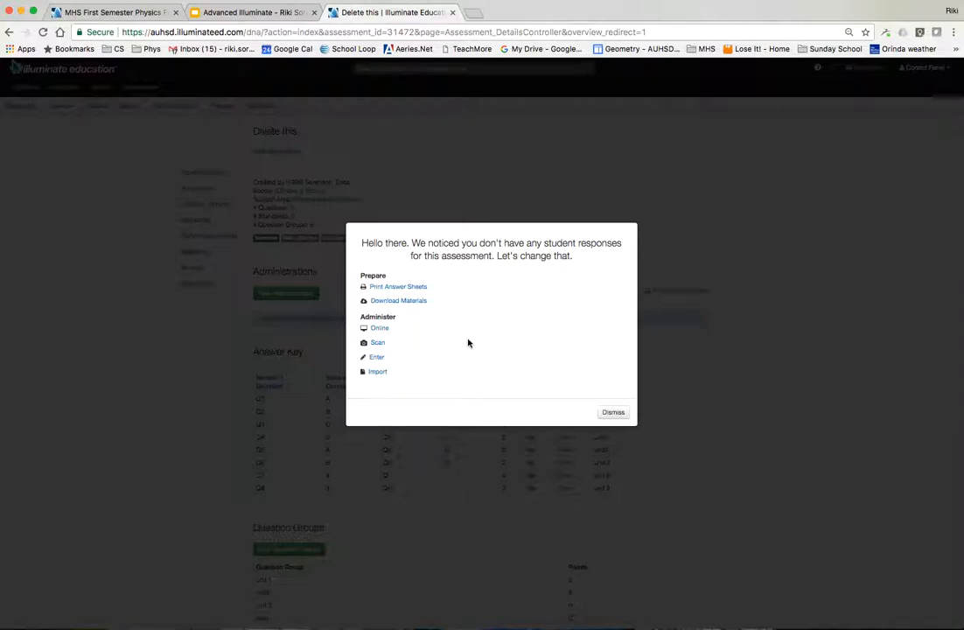
Step: Dismiss the missing-responses prompt and attach CS-Scratch Quiz-1-Loops-17-18.rs.pdf as material for the "Delete this" assessment
{"action": "left_click", "coordinate": [614, 413]}
{"action": "scroll", "coordinate": [409, 483], "scroll_direction": "down", "scroll_amount": 5}
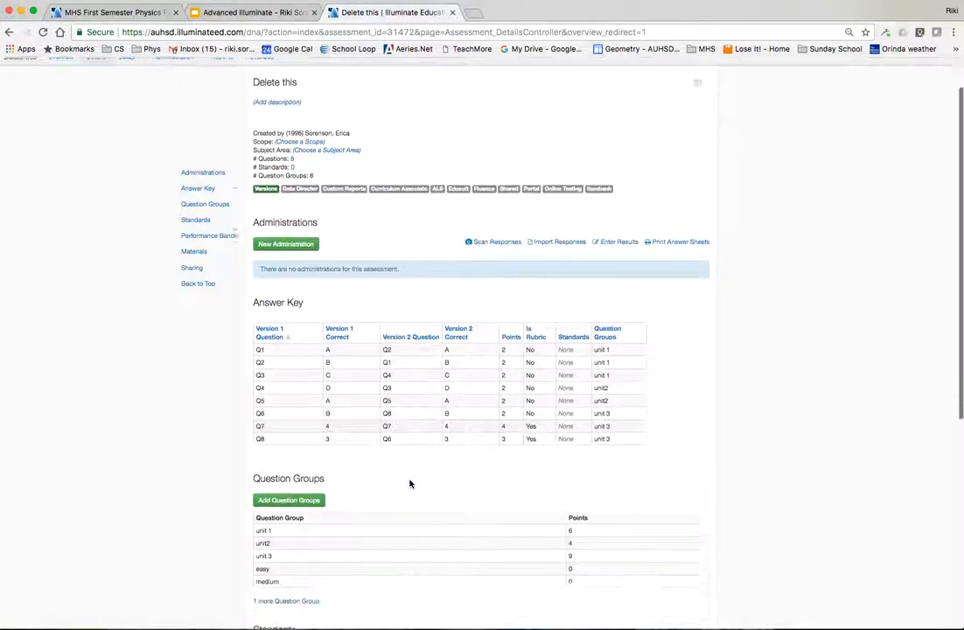
{"action": "scroll", "coordinate": [408, 483], "scroll_direction": "down", "scroll_amount": 3}
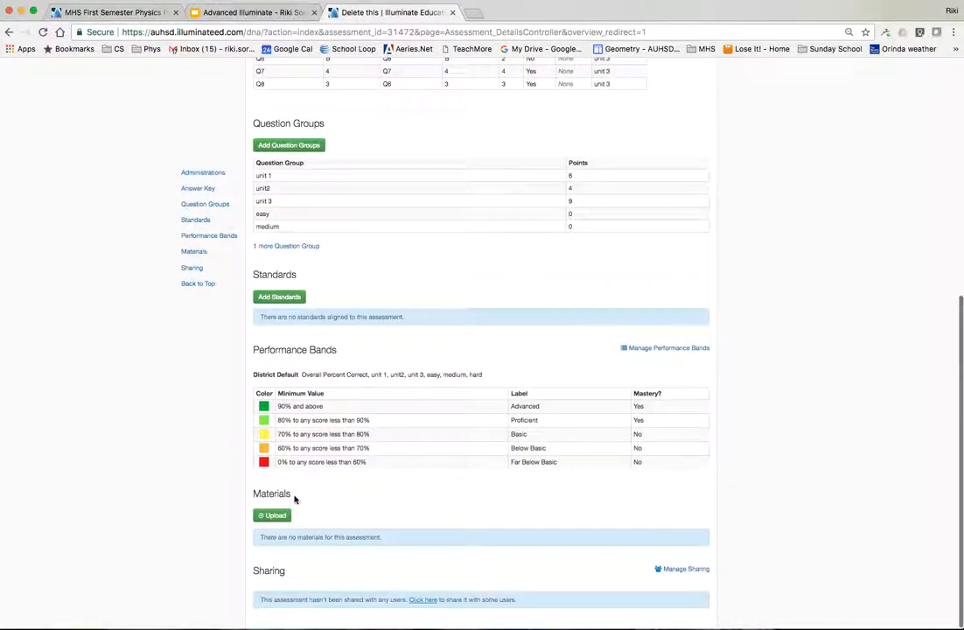
{"action": "left_click", "coordinate": [272, 516]}
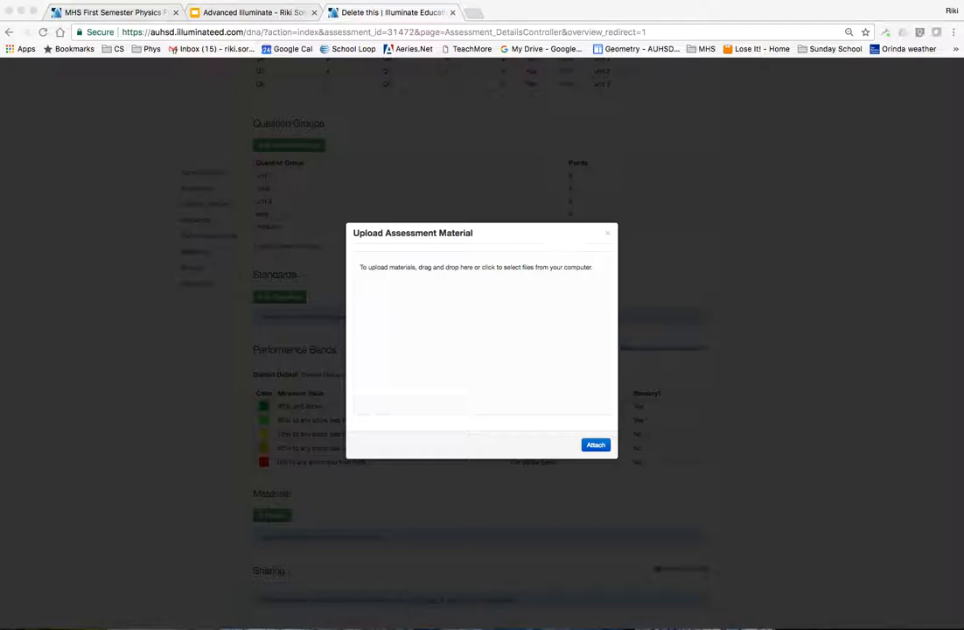
{"action": "left_click_drag", "start_coordinate": [131, 232], "coordinate": [415, 335]}
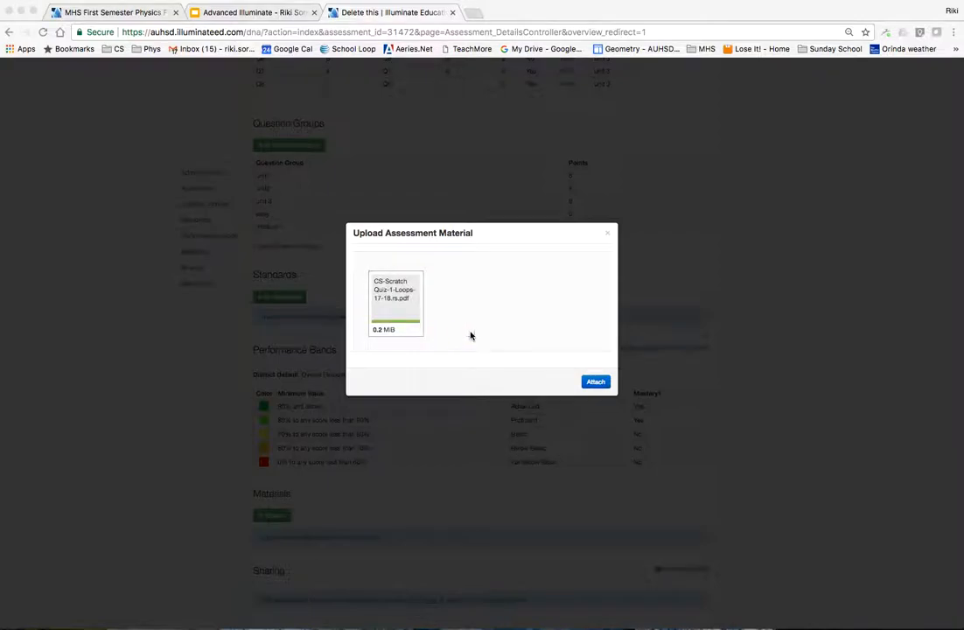
{"action": "left_click", "coordinate": [595, 385]}
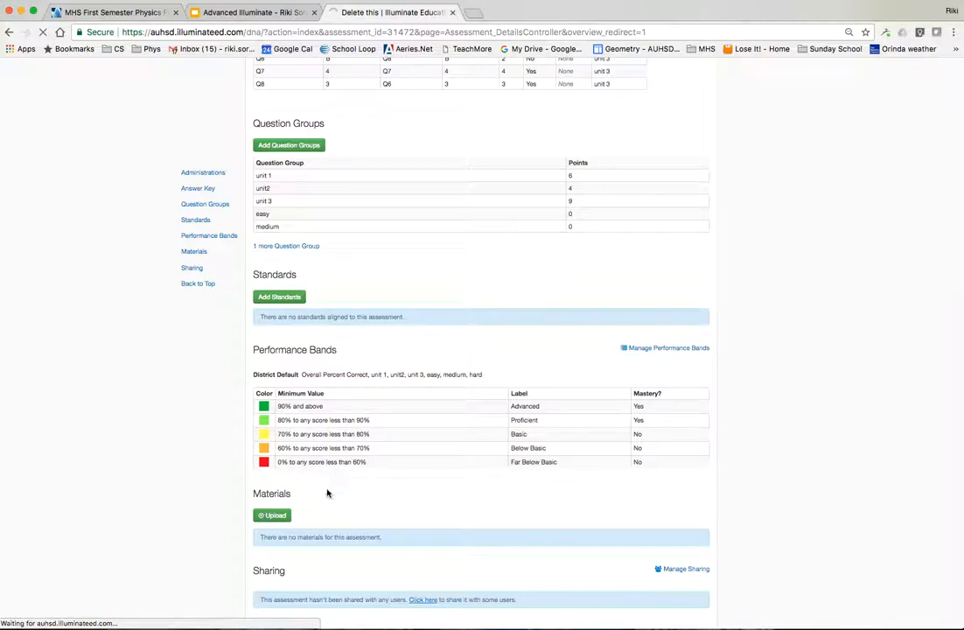
Step: Download the CS-Scratch_Quiz-1-Loops-17-18.rs material from the assessment and look through the opened PDF
{"action": "scroll", "coordinate": [327, 494], "scroll_direction": "down", "scroll_amount": 10}
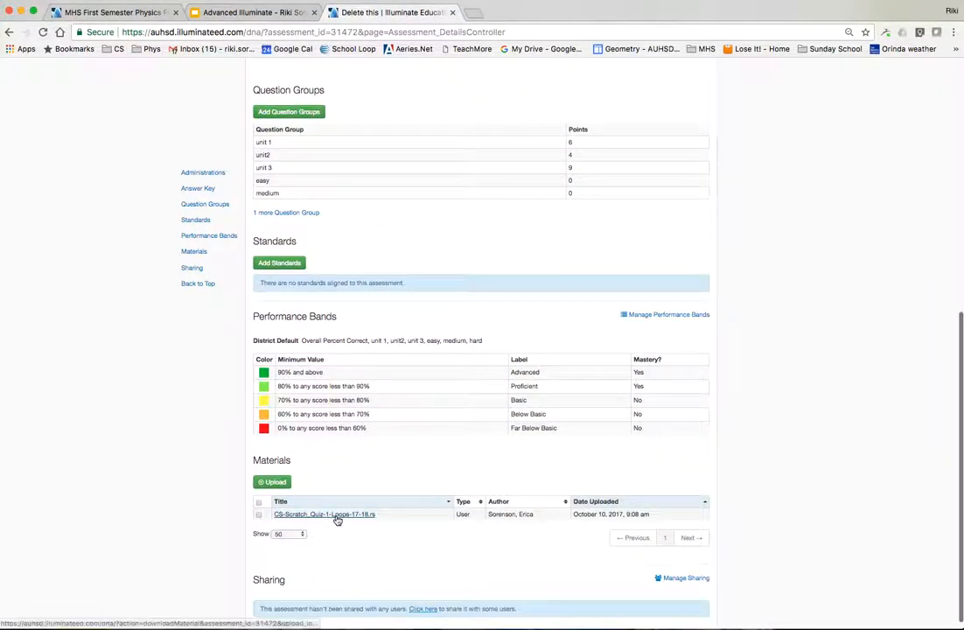
{"action": "left_click", "coordinate": [335, 516]}
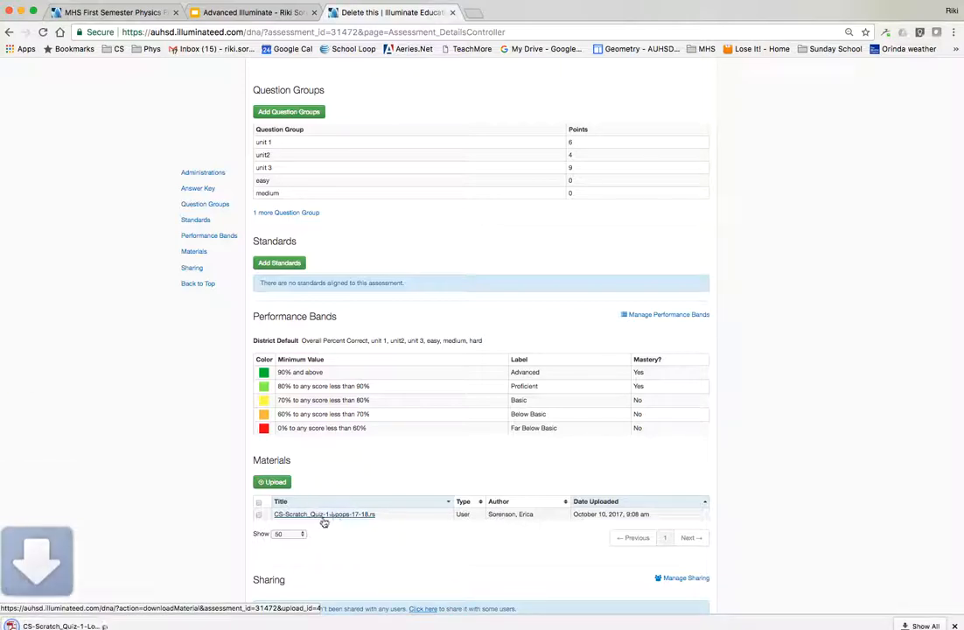
{"action": "left_click", "coordinate": [37, 627]}
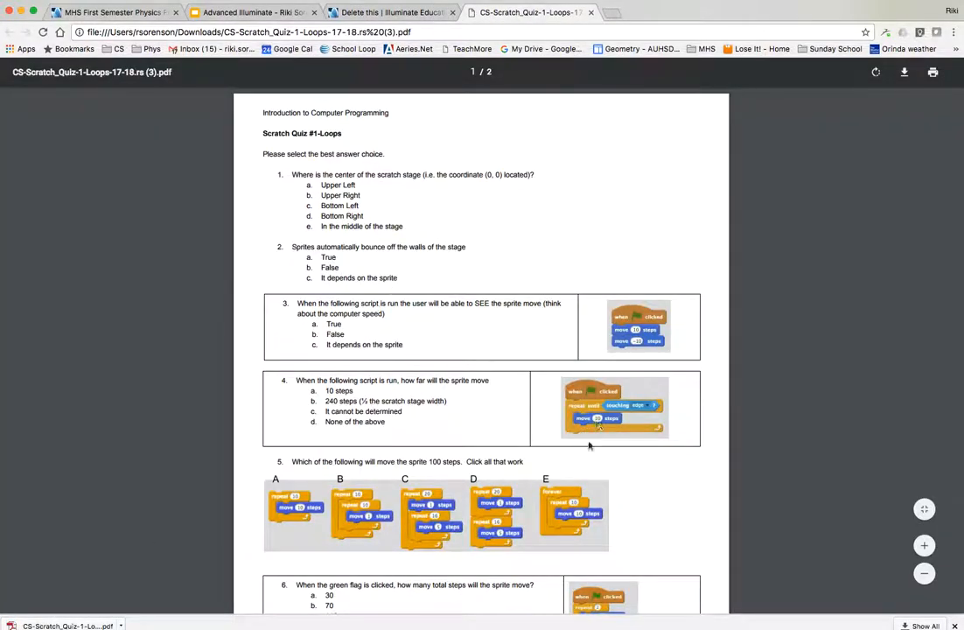
{"action": "scroll", "coordinate": [490, 531], "scroll_direction": "down", "scroll_amount": 5}
{"action": "scroll", "coordinate": [491, 531], "scroll_direction": "down", "scroll_amount": 7}
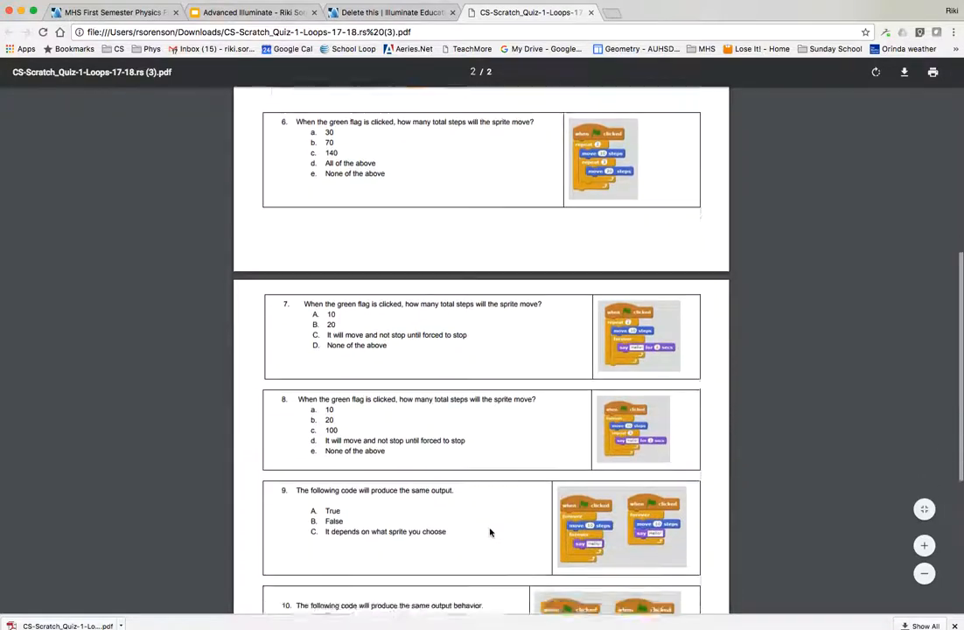
{"action": "scroll", "coordinate": [491, 531], "scroll_direction": "up", "scroll_amount": 7}
{"action": "scroll", "coordinate": [491, 531], "scroll_direction": "up", "scroll_amount": 5}
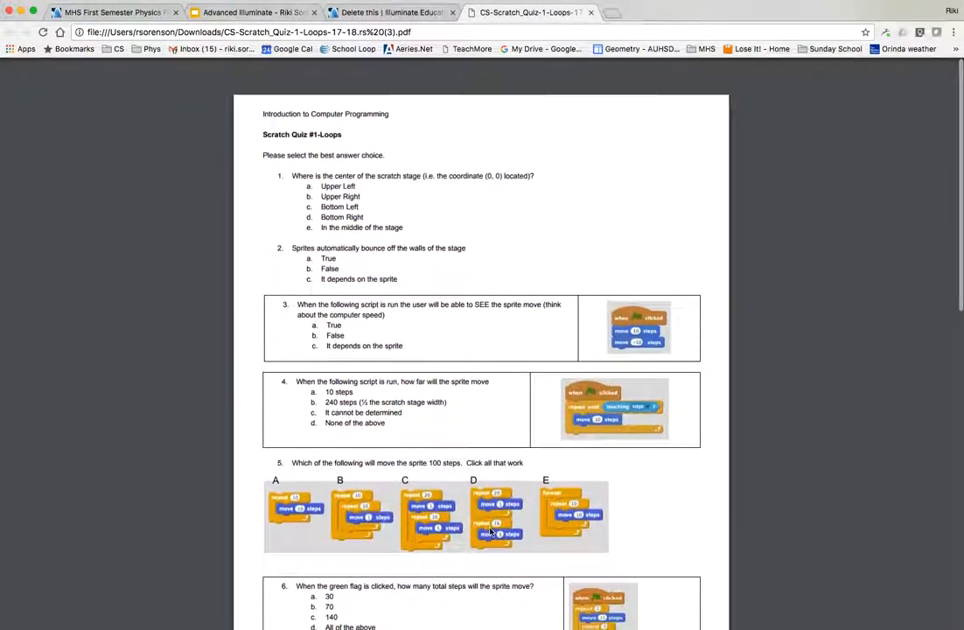
Step: Return to the "Delete this" assessment and start a new online testing roster for it
{"action": "left_click", "coordinate": [403, 15]}
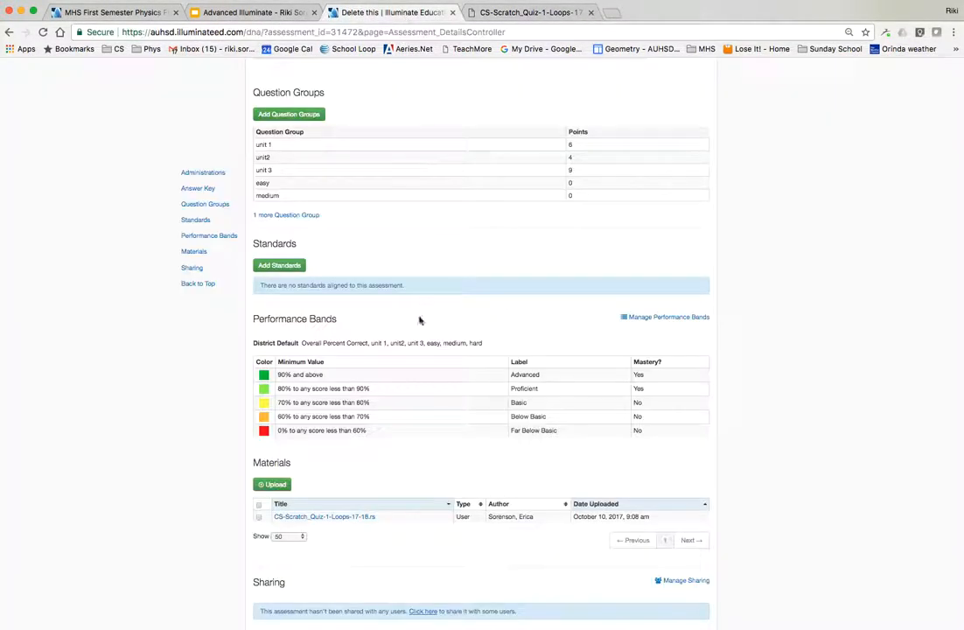
{"action": "scroll", "coordinate": [412, 374], "scroll_direction": "up", "scroll_amount": 1}
{"action": "scroll", "coordinate": [412, 373], "scroll_direction": "up", "scroll_amount": 10}
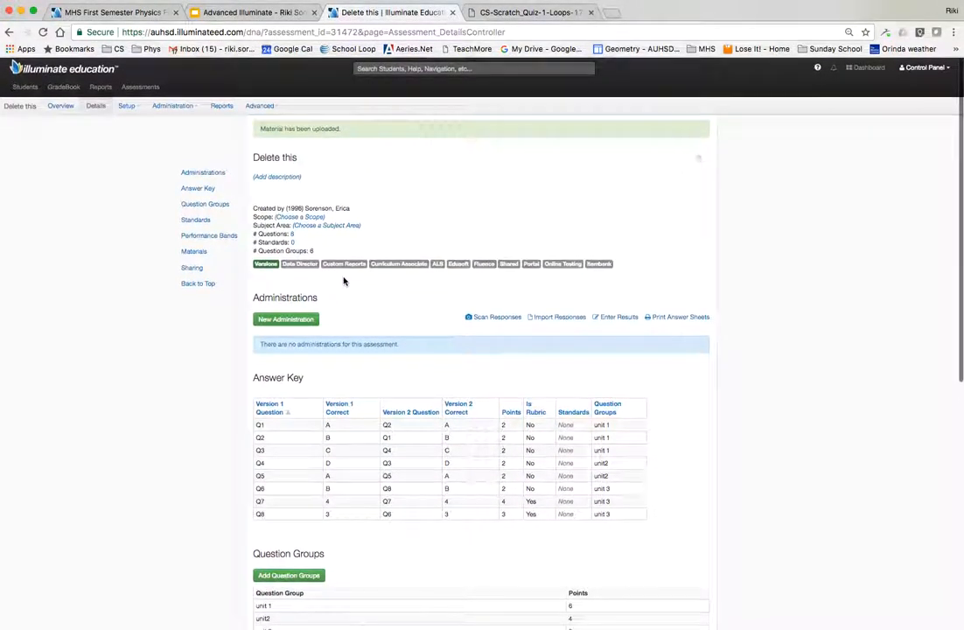
{"action": "left_click", "coordinate": [175, 106]}
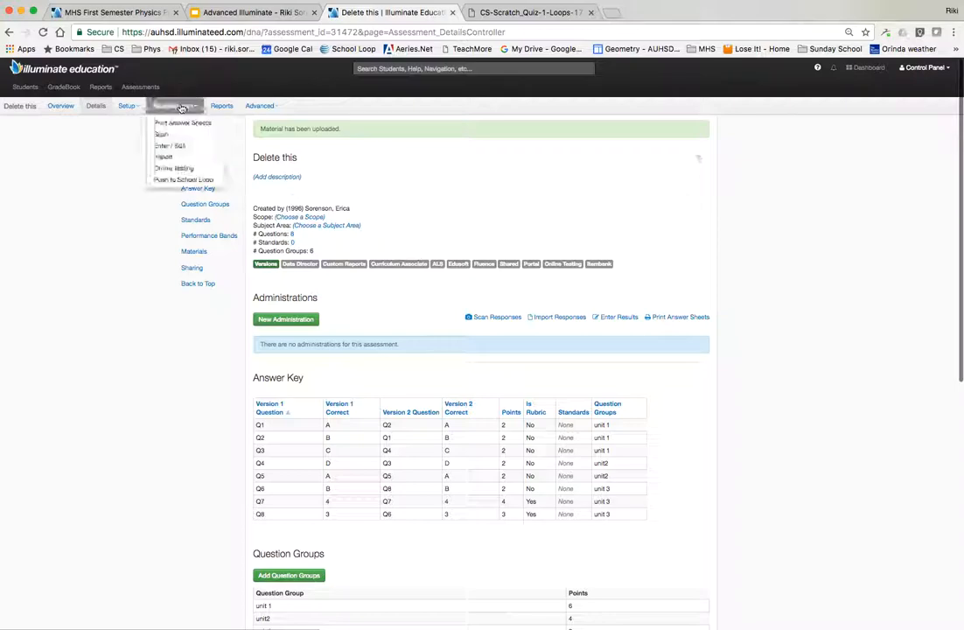
{"action": "left_click", "coordinate": [174, 169]}
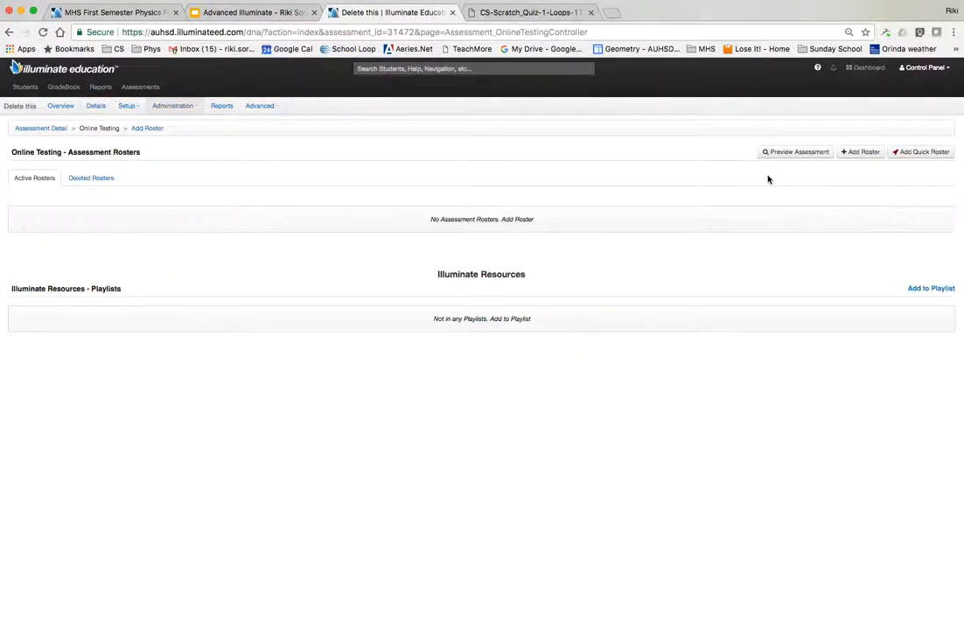
{"action": "left_click", "coordinate": [862, 153]}
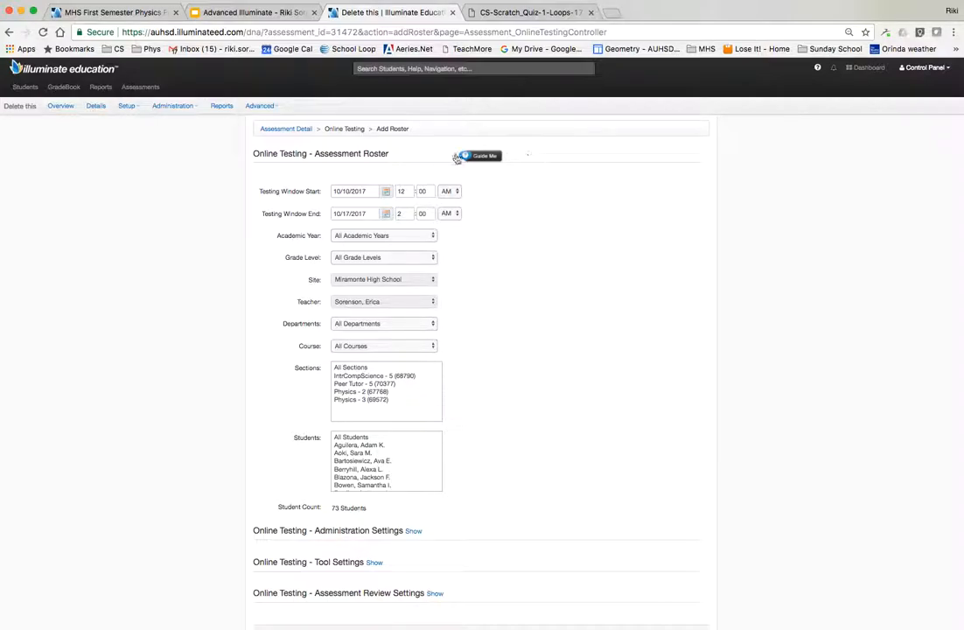
Step: Set the roster's testing window to start 10/10/2017 at 1:00 PM and end 10/10/2017 at 2:00 PM
{"action": "double_click", "coordinate": [393, 191]}
{"action": "key", "text": "Tab"}
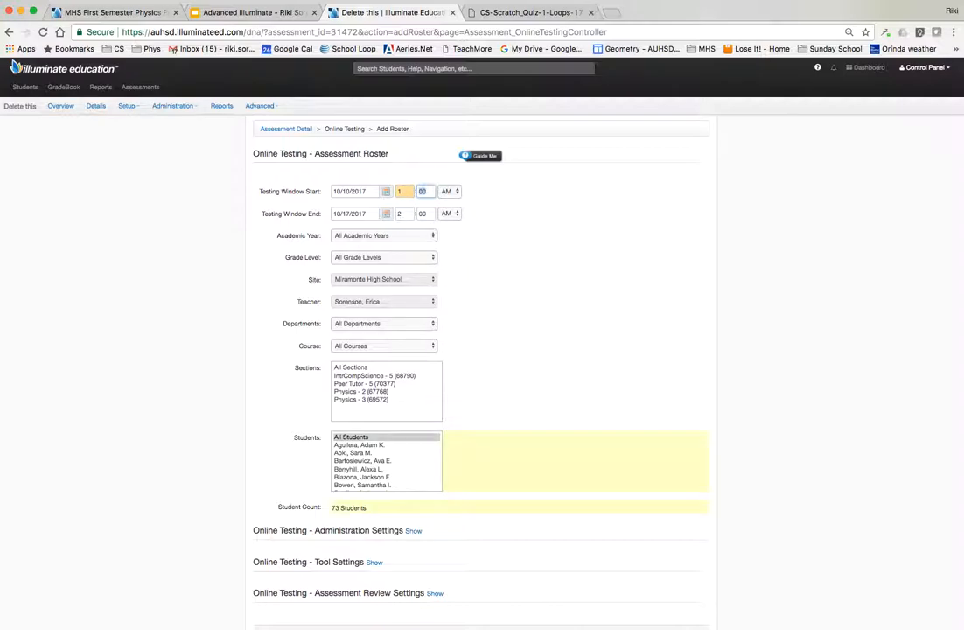
{"action": "left_click", "coordinate": [449, 192]}
{"action": "left_click", "coordinate": [452, 203]}
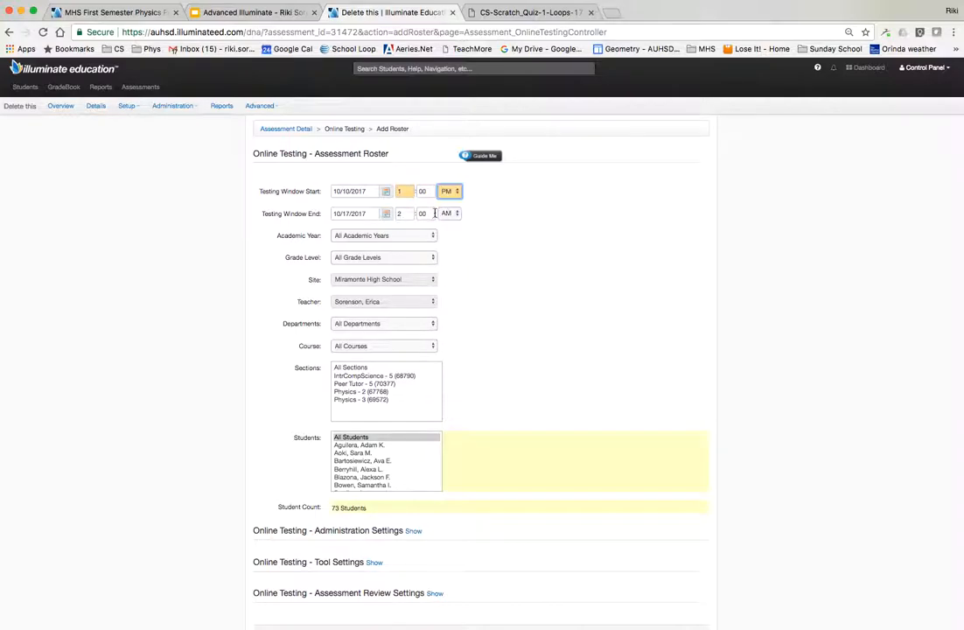
{"action": "left_click", "coordinate": [448, 213]}
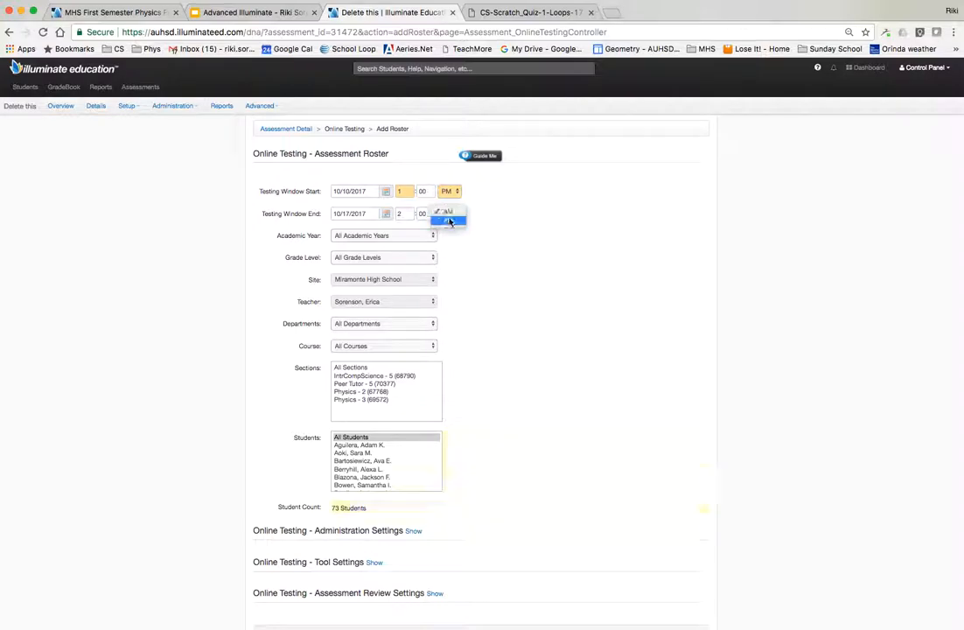
{"action": "left_click", "coordinate": [452, 224]}
{"action": "left_click_drag", "start_coordinate": [368, 212], "coordinate": [312, 214]}
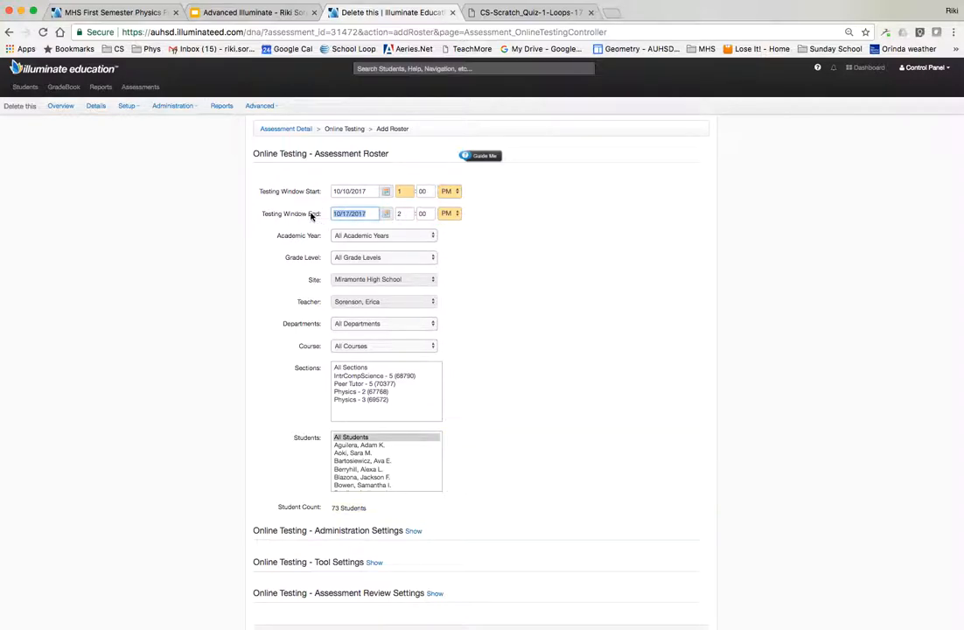
{"action": "key", "text": "BackSpace"}
{"action": "type", "text": "10/10/2017"}
{"action": "left_click", "coordinate": [466, 234]}
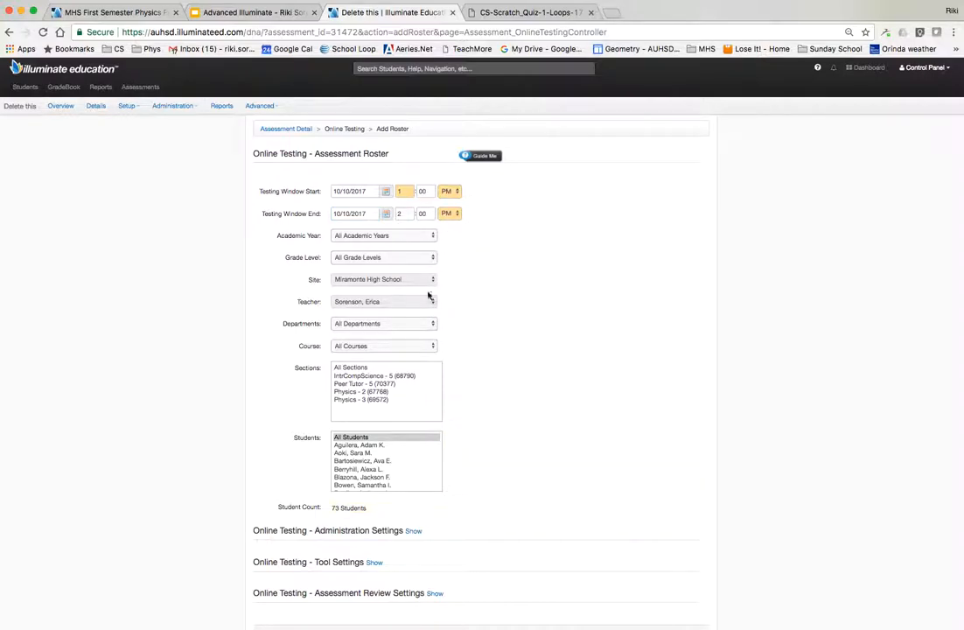
Step: Assign the roster to the IntrCompScience - 5 section and choose CS-Scratch_Quiz-1-Loops-17-18.rs as the inline booklet
{"action": "left_click", "coordinate": [399, 375]}
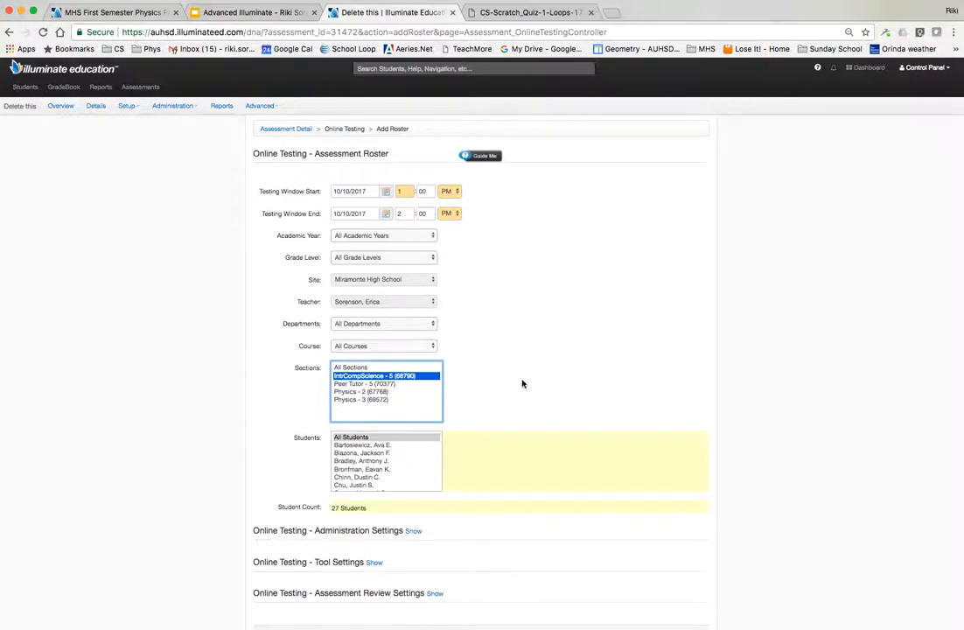
{"action": "scroll", "coordinate": [522, 383], "scroll_direction": "down", "scroll_amount": 1}
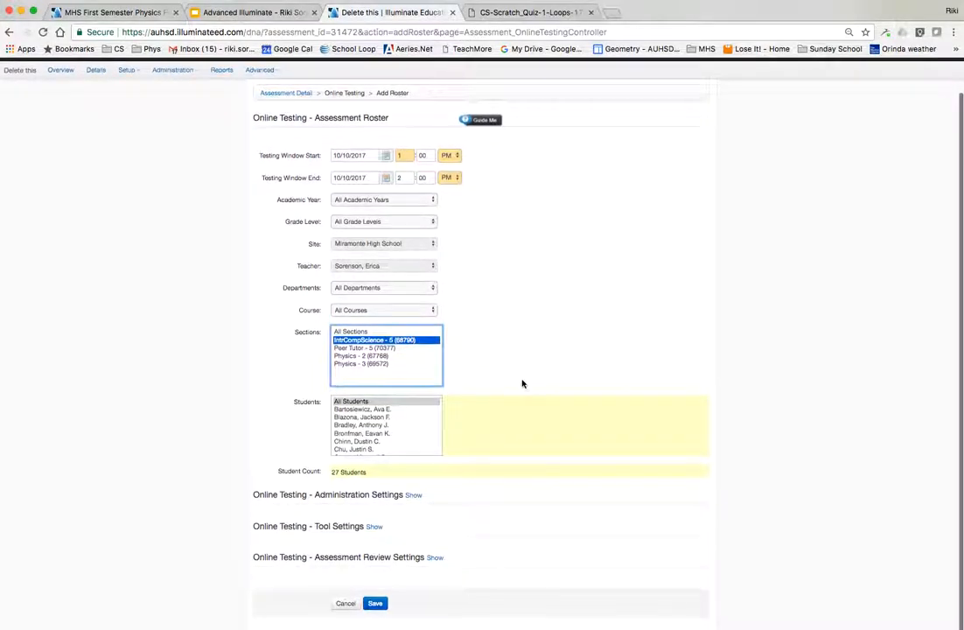
{"action": "left_click", "coordinate": [412, 498]}
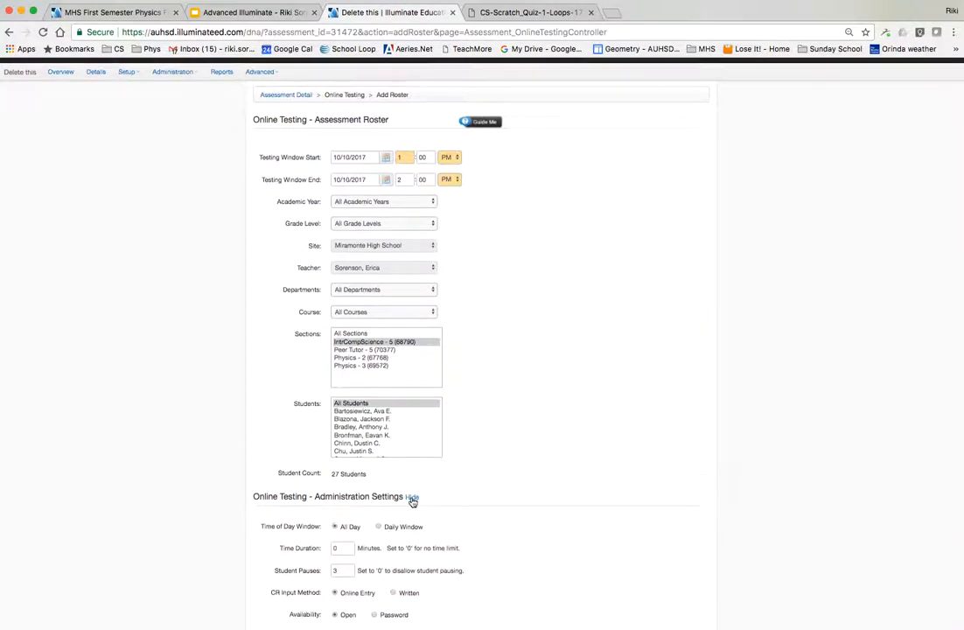
{"action": "scroll", "coordinate": [412, 501], "scroll_direction": "down", "scroll_amount": 3}
{"action": "scroll", "coordinate": [412, 501], "scroll_direction": "down", "scroll_amount": 2}
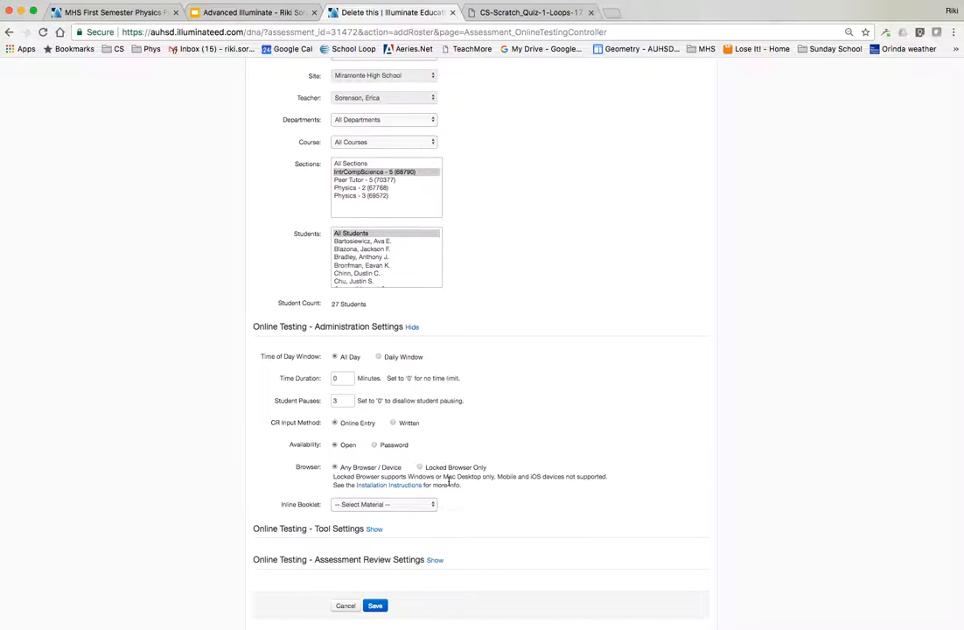
{"action": "left_click", "coordinate": [426, 504]}
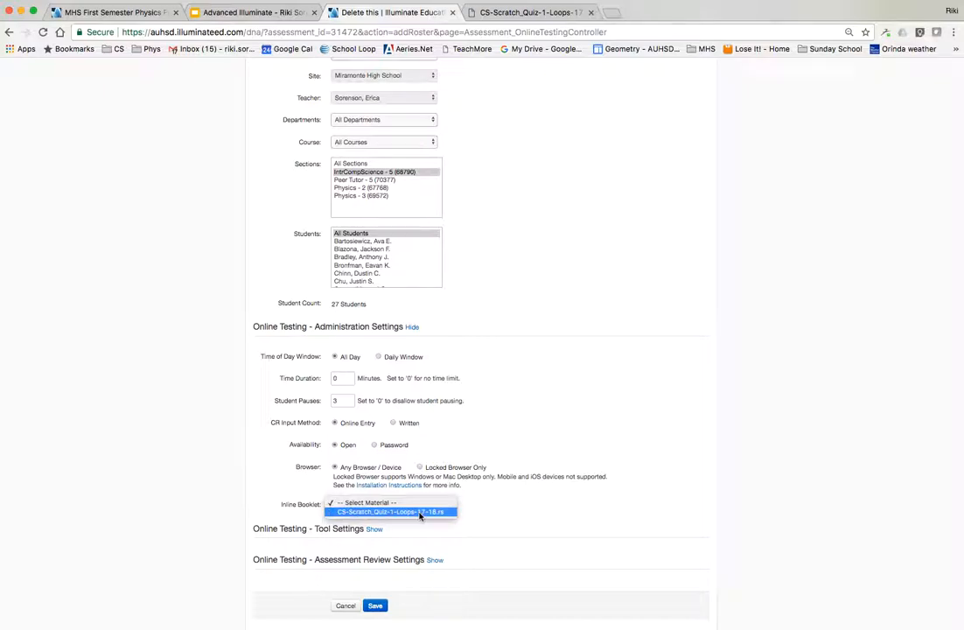
{"action": "left_click", "coordinate": [420, 514]}
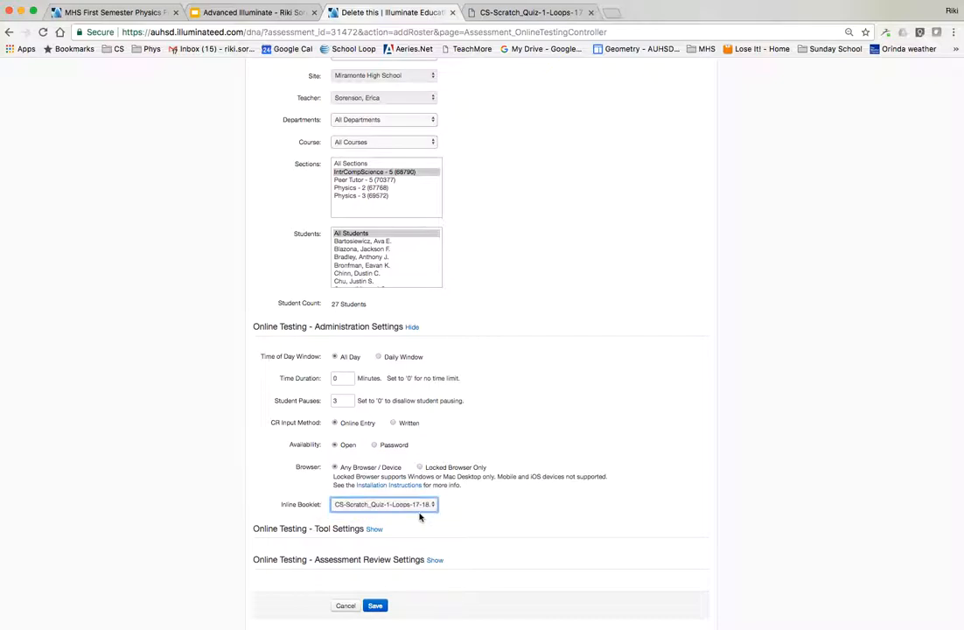
Step: Review the roster's tool and assessment review settings, keep With Key at No, and save the roster
{"action": "scroll", "coordinate": [419, 517], "scroll_direction": "down", "scroll_amount": 2}
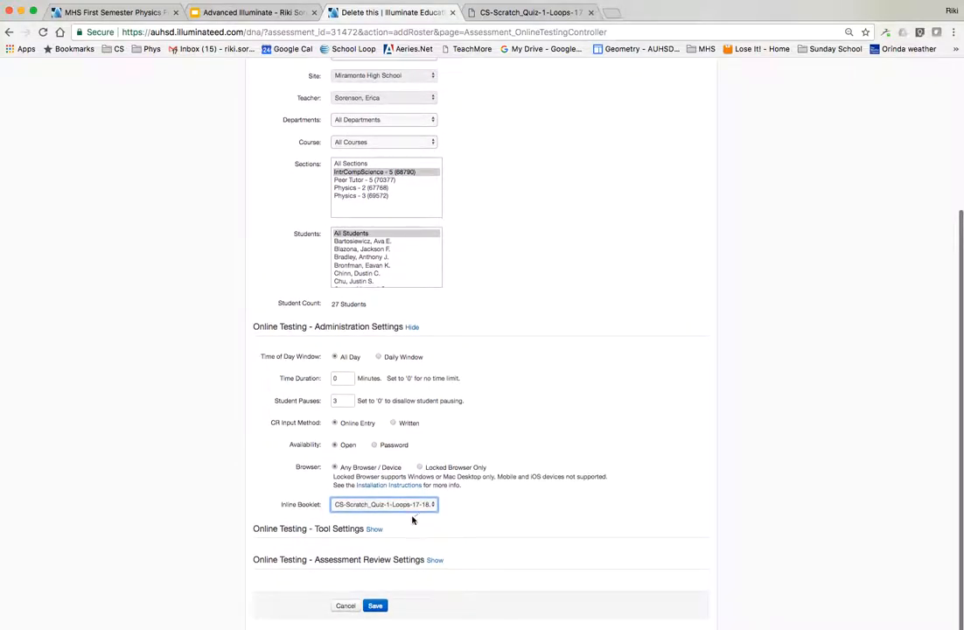
{"action": "left_click", "coordinate": [376, 529]}
{"action": "scroll", "coordinate": [447, 548], "scroll_direction": "down", "scroll_amount": 5}
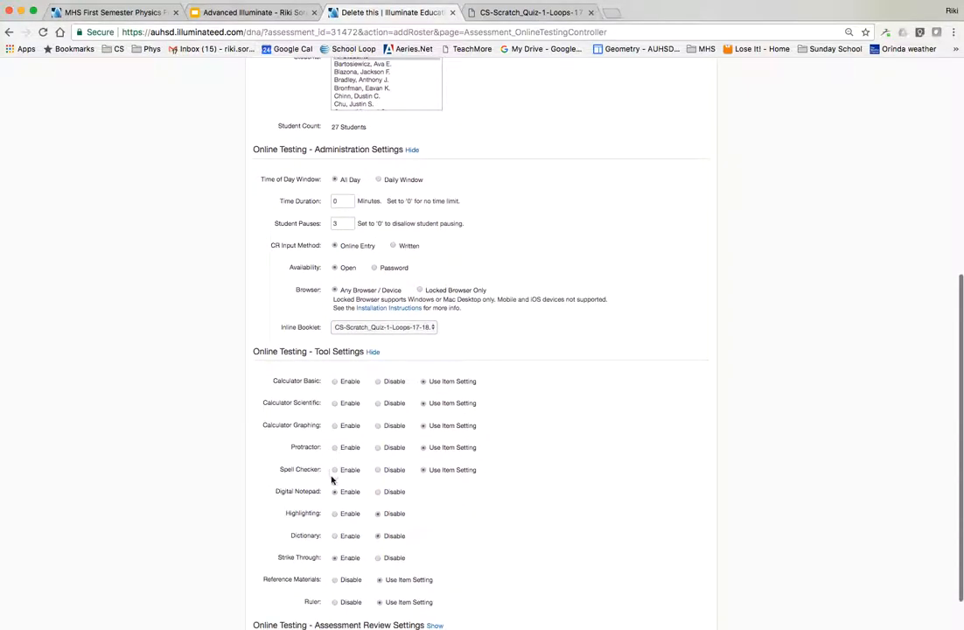
{"action": "scroll", "coordinate": [420, 532], "scroll_direction": "down", "scroll_amount": 2}
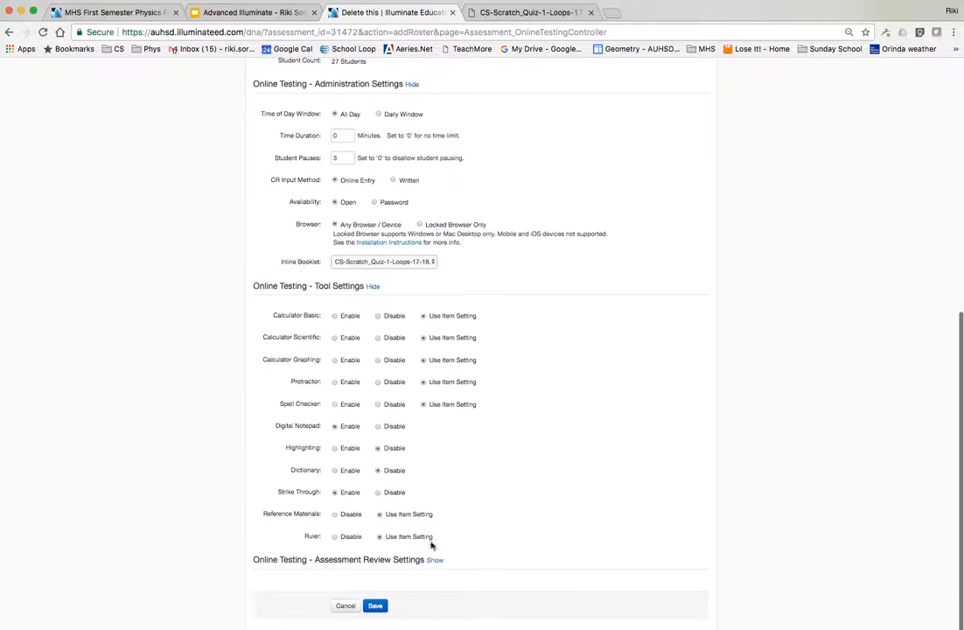
{"action": "left_click", "coordinate": [435, 561]}
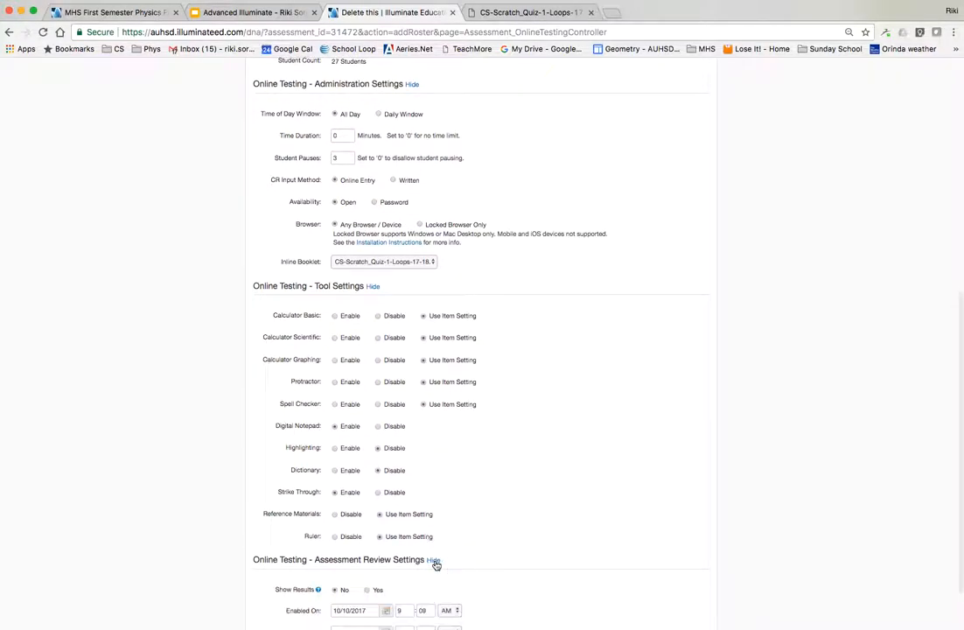
{"action": "scroll", "coordinate": [480, 561], "scroll_direction": "down", "scroll_amount": 2}
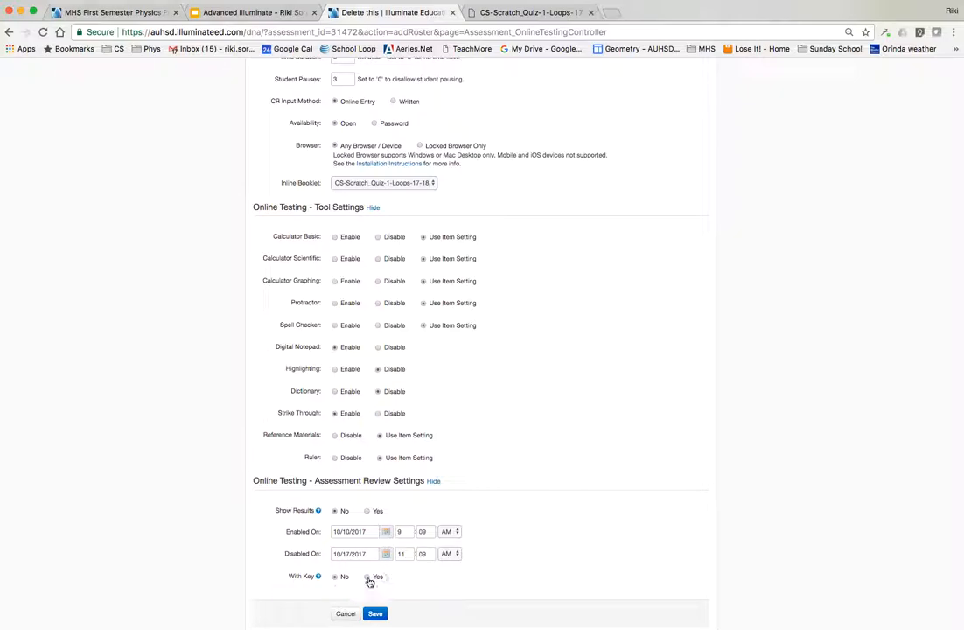
{"action": "left_click", "coordinate": [336, 576]}
{"action": "left_click", "coordinate": [375, 614]}
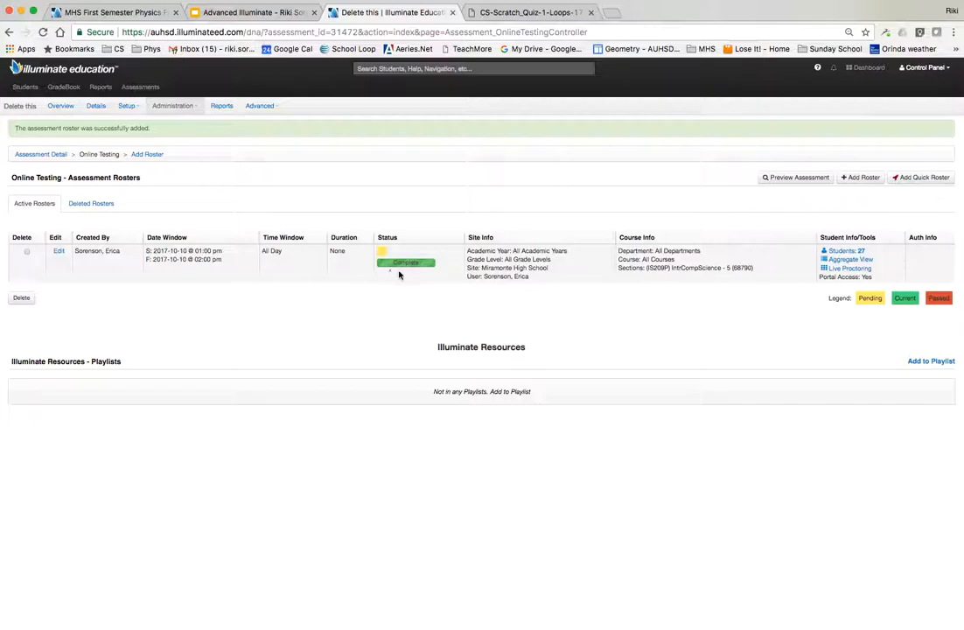
Step: View the live proctoring grid for the new roster and return to the roster list
{"action": "left_click", "coordinate": [848, 268]}
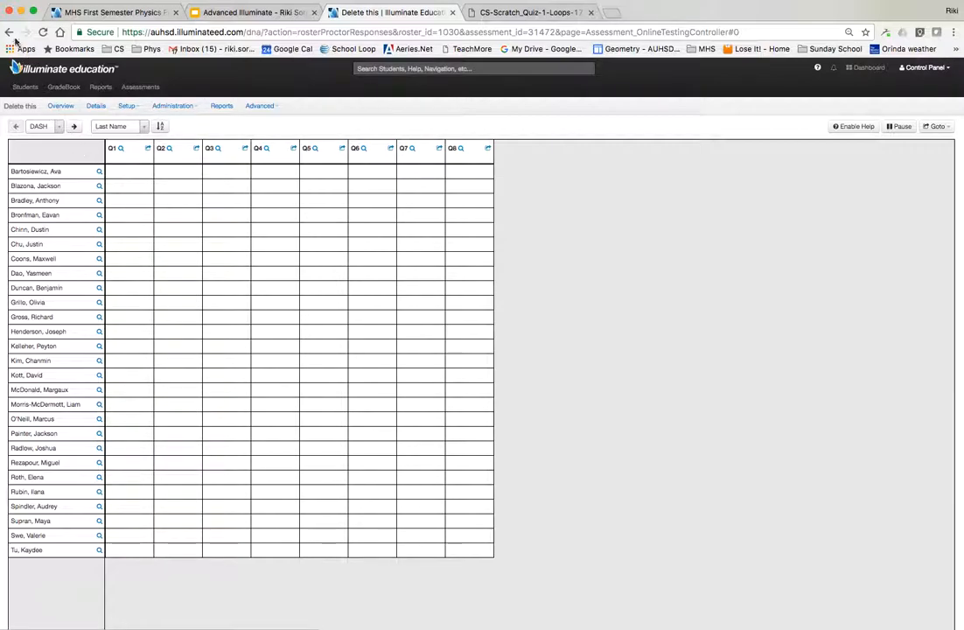
{"action": "left_click", "coordinate": [9, 33]}
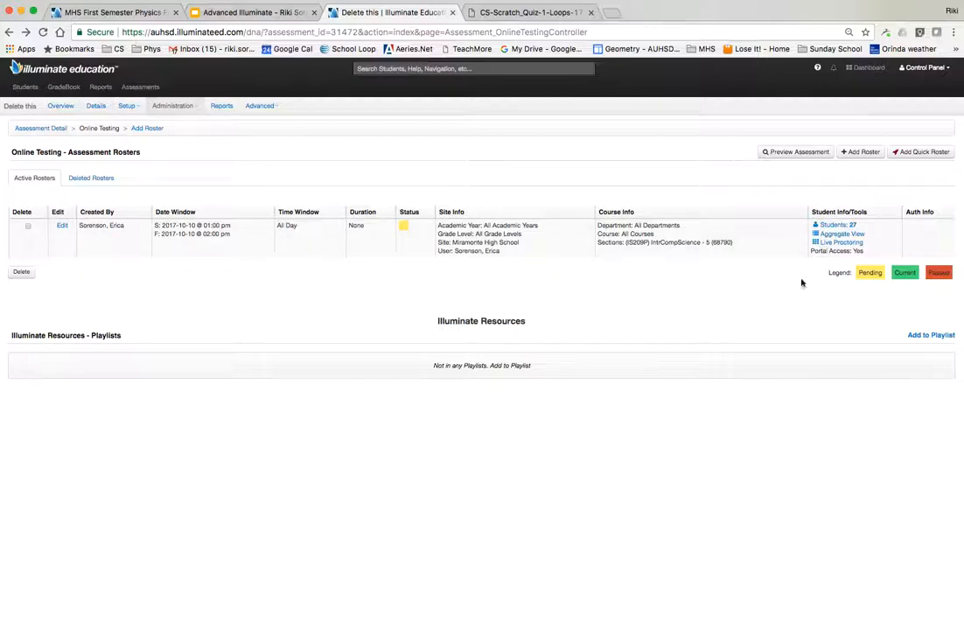
Step: Preview the online test with the CS-Scratch quiz as inline booklet, begin it and look through the quiz pages
{"action": "left_click", "coordinate": [790, 153]}
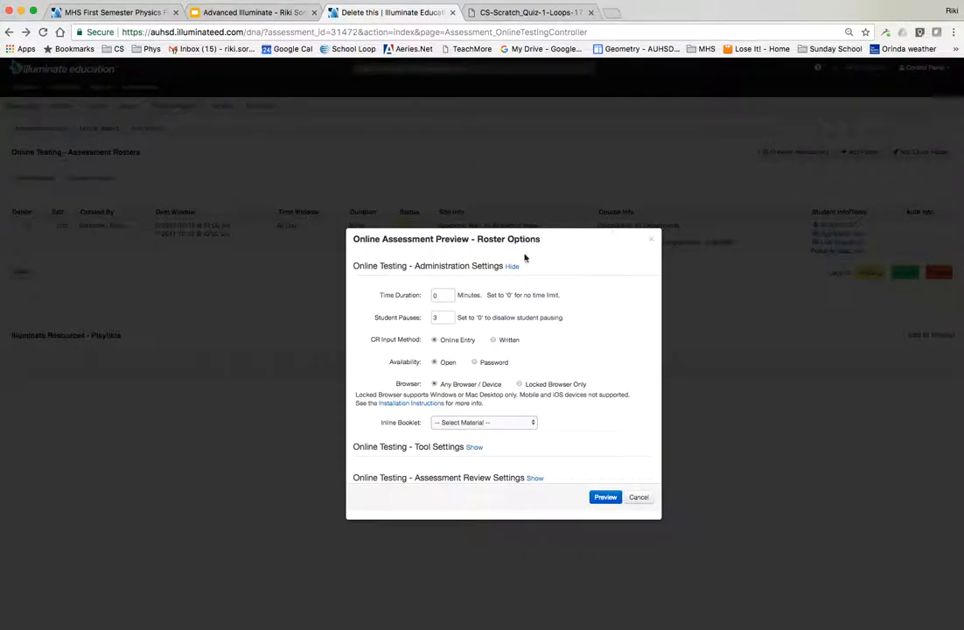
{"action": "left_click", "coordinate": [464, 423]}
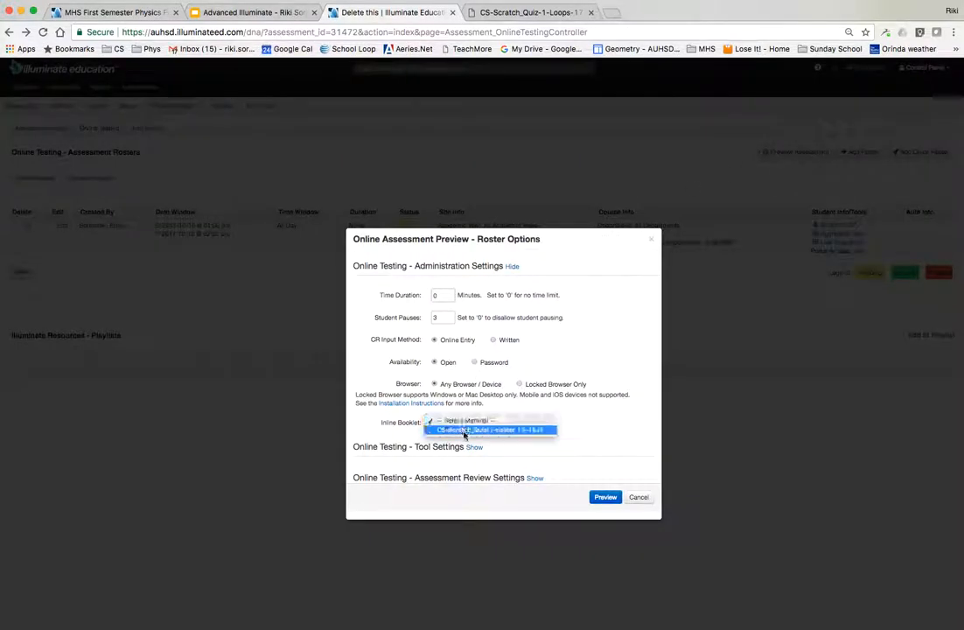
{"action": "left_click", "coordinate": [462, 431]}
{"action": "left_click", "coordinate": [602, 499]}
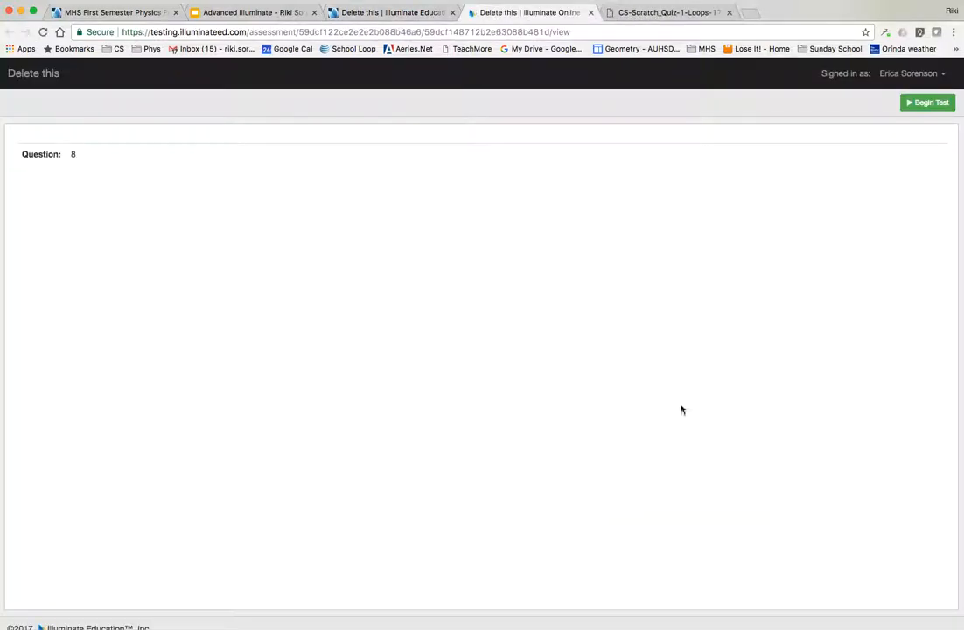
{"action": "left_click", "coordinate": [928, 104]}
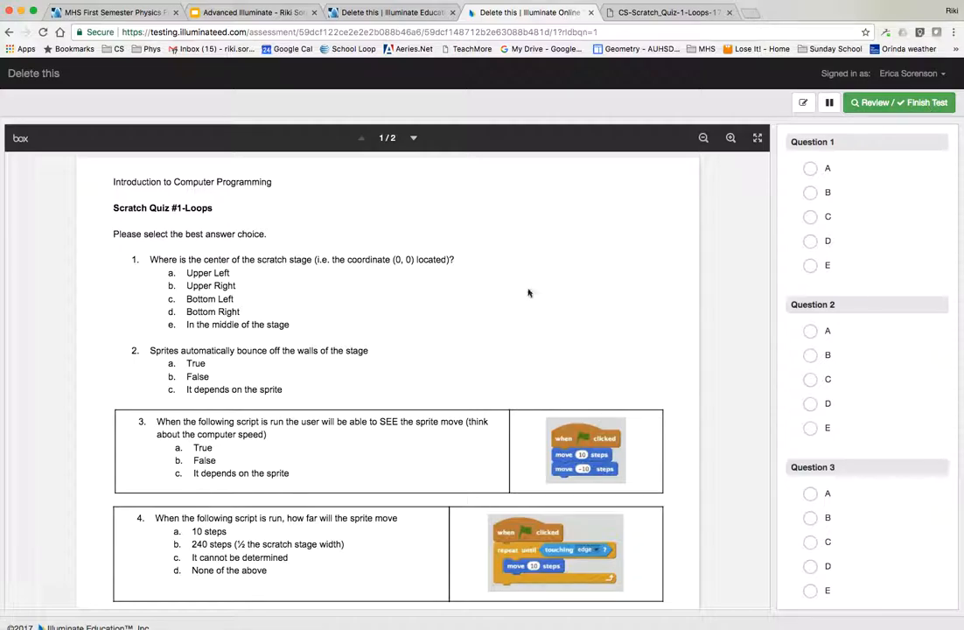
{"action": "scroll", "coordinate": [476, 304], "scroll_direction": "down", "scroll_amount": 15}
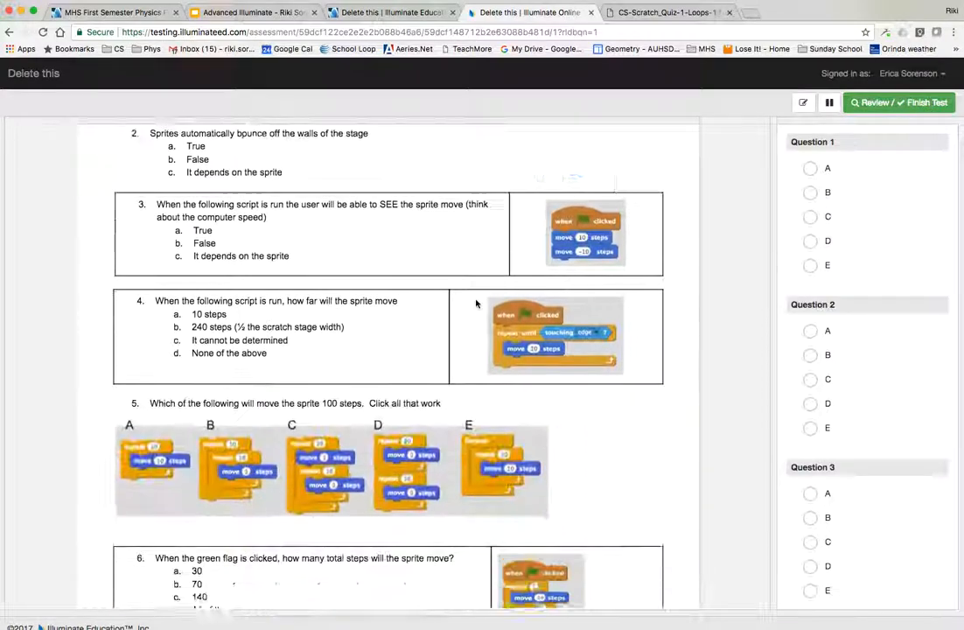
{"action": "scroll", "coordinate": [475, 303], "scroll_direction": "up", "scroll_amount": 15}
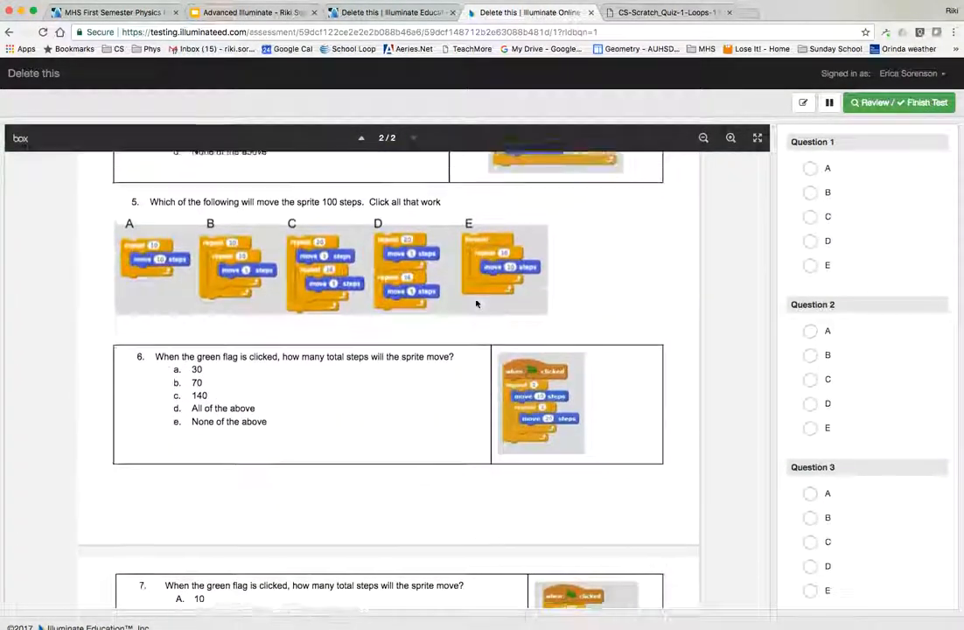
Step: Look through the quiz booklet and answer bubbles in the test preview, and answer question 7 with "bla bla"
{"action": "scroll", "coordinate": [476, 304], "scroll_direction": "down", "scroll_amount": 5}
{"action": "scroll", "coordinate": [476, 303], "scroll_direction": "down", "scroll_amount": 1}
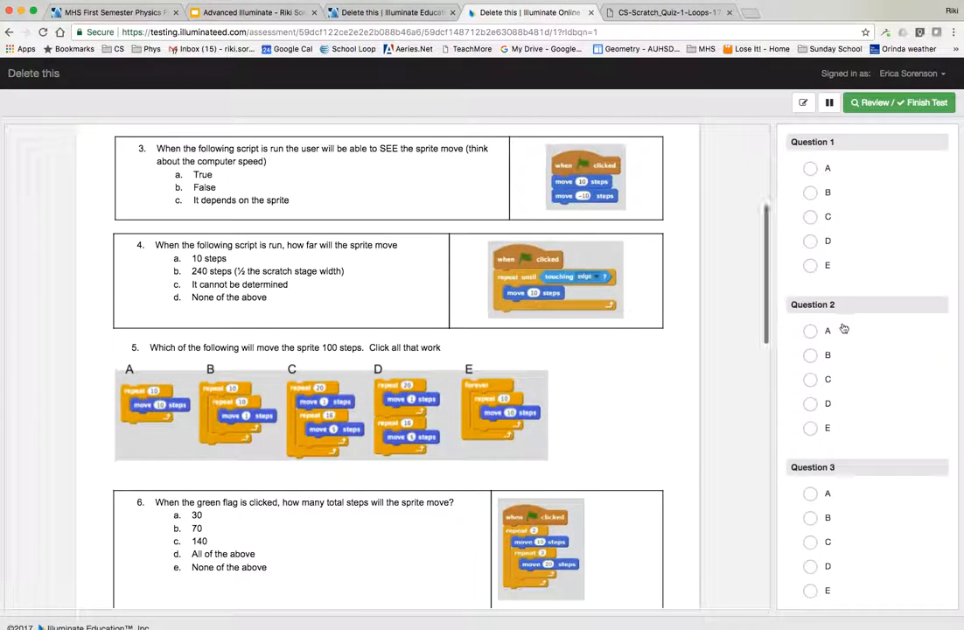
{"action": "scroll", "coordinate": [843, 336], "scroll_direction": "down", "scroll_amount": 6}
{"action": "scroll", "coordinate": [844, 347], "scroll_direction": "down", "scroll_amount": 2}
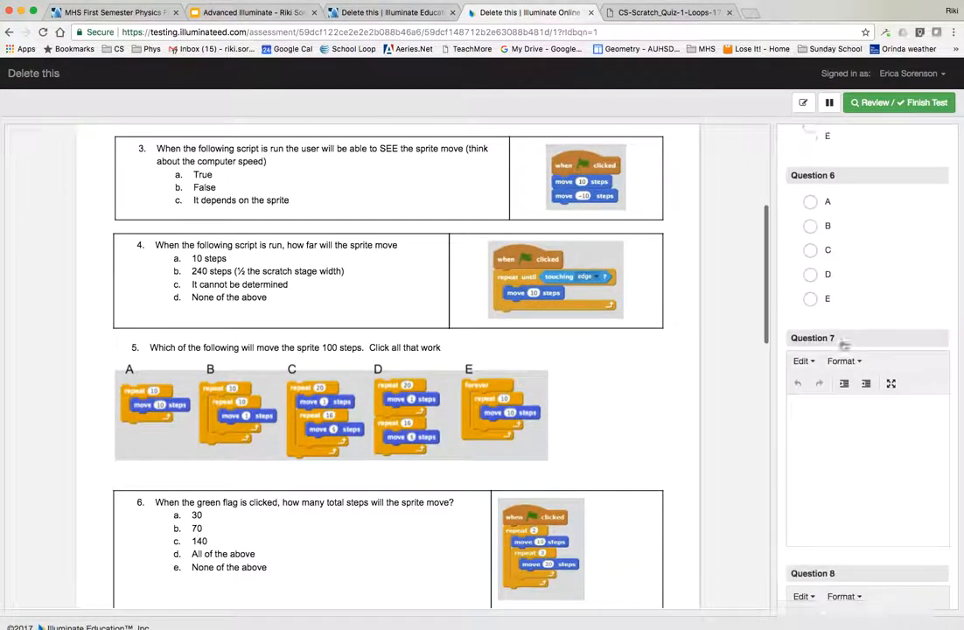
{"action": "scroll", "coordinate": [843, 348], "scroll_direction": "up", "scroll_amount": 9}
{"action": "scroll", "coordinate": [843, 347], "scroll_direction": "down", "scroll_amount": 12}
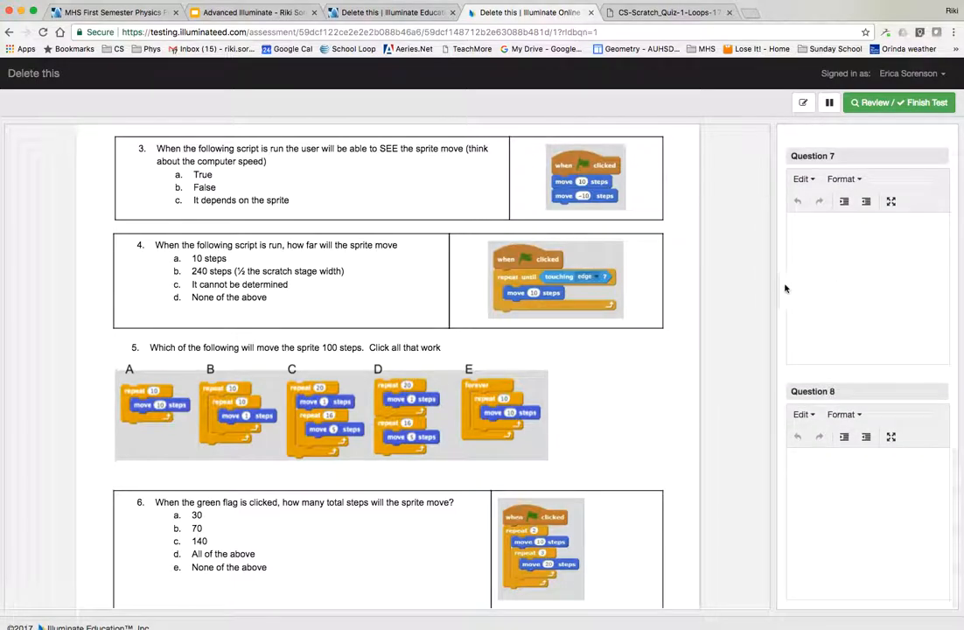
{"action": "left_click", "coordinate": [828, 228]}
{"action": "scroll", "coordinate": [702, 317], "scroll_direction": "up", "scroll_amount": 5}
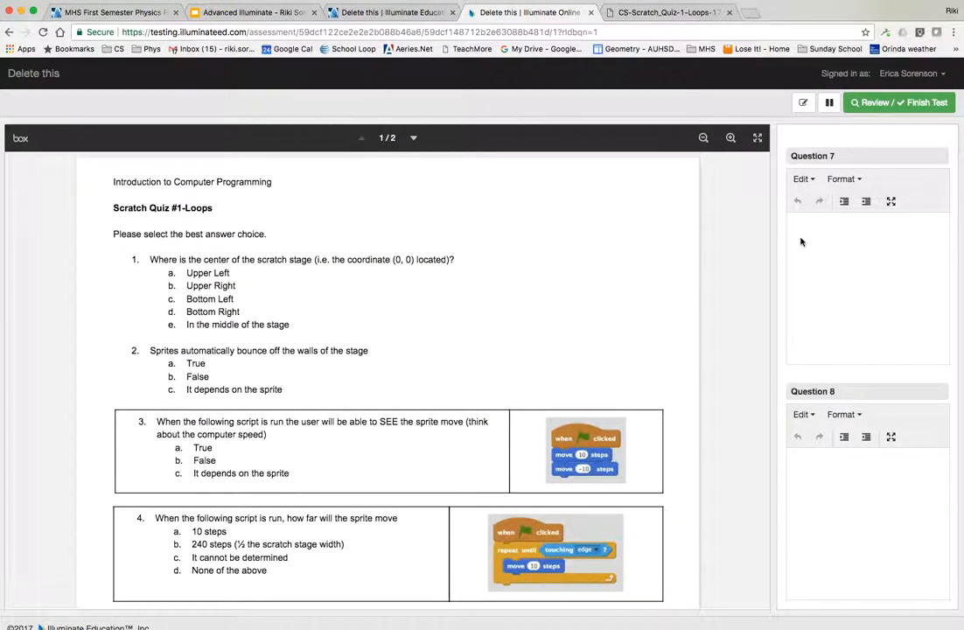
{"action": "type", "text": "bla bla"}
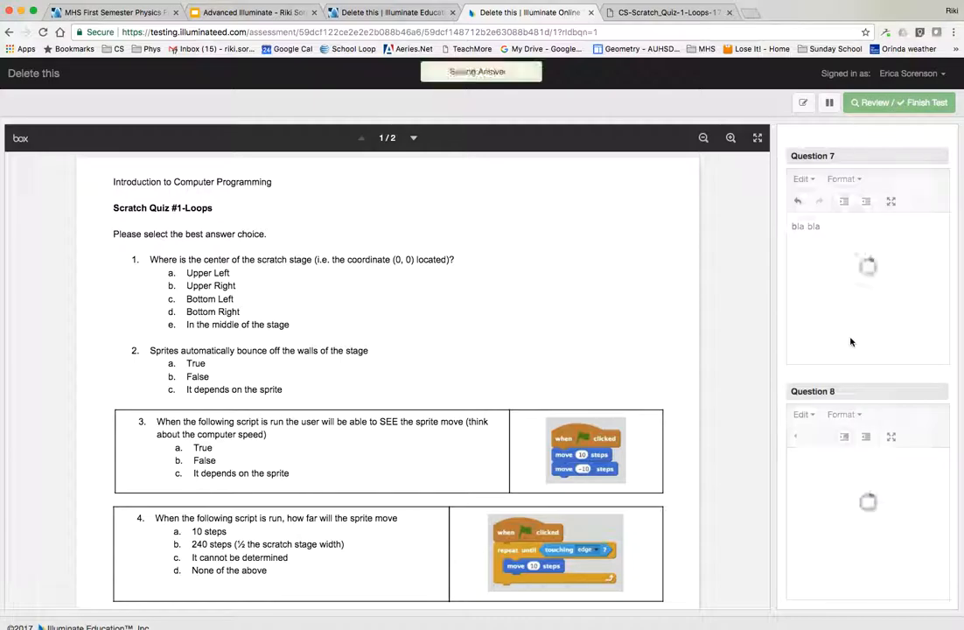
Step: Review the preview test's responses, finish the test and go back to the online testing roster list
{"action": "left_click", "coordinate": [889, 107]}
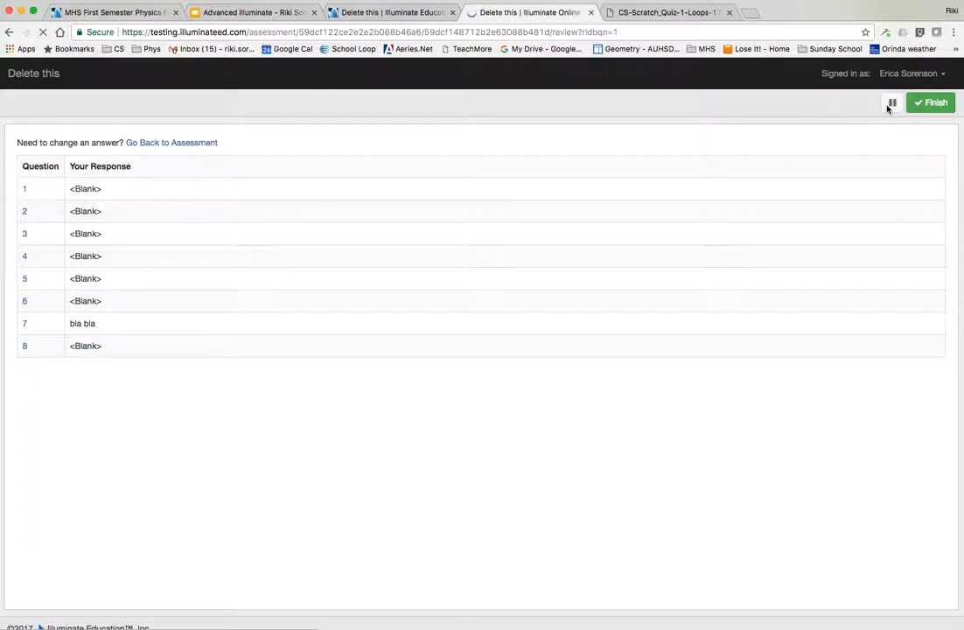
{"action": "left_click", "coordinate": [931, 106]}
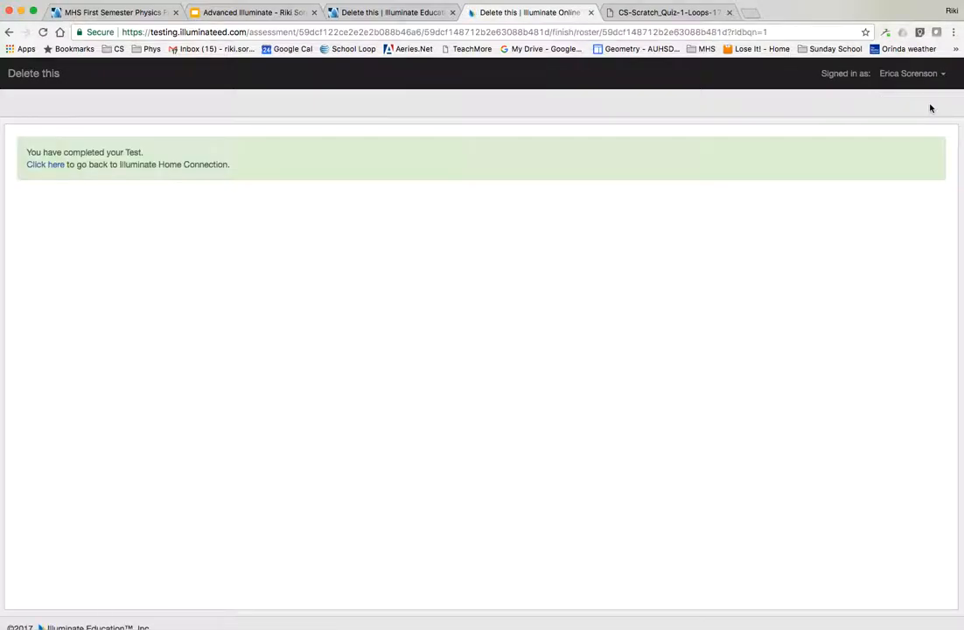
{"action": "left_click", "coordinate": [55, 166]}
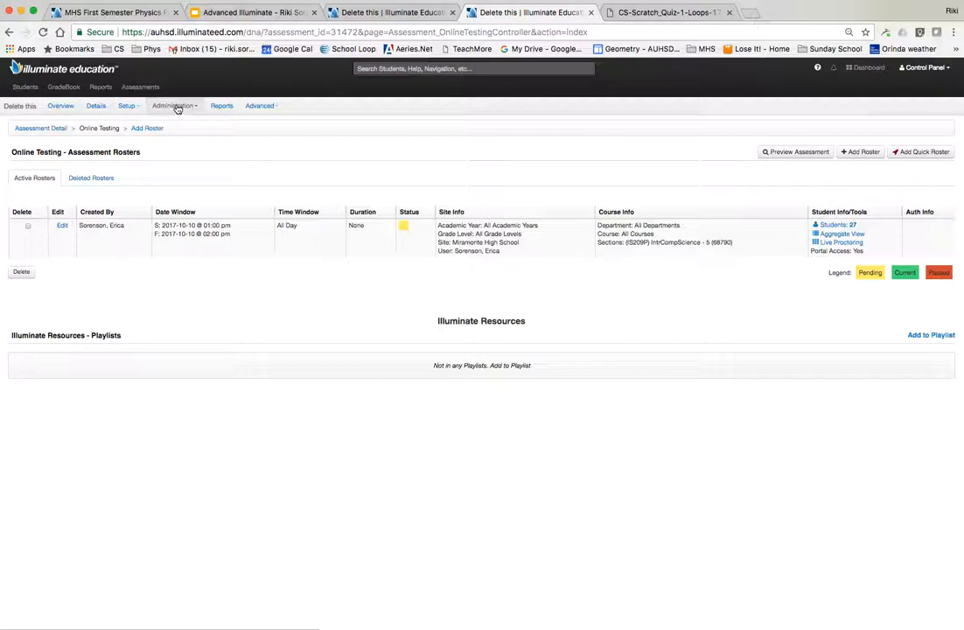
Step: Find all students for entering and editing responses, and show the constructed responses view for Q7
{"action": "left_click", "coordinate": [177, 107]}
{"action": "left_click", "coordinate": [166, 147]}
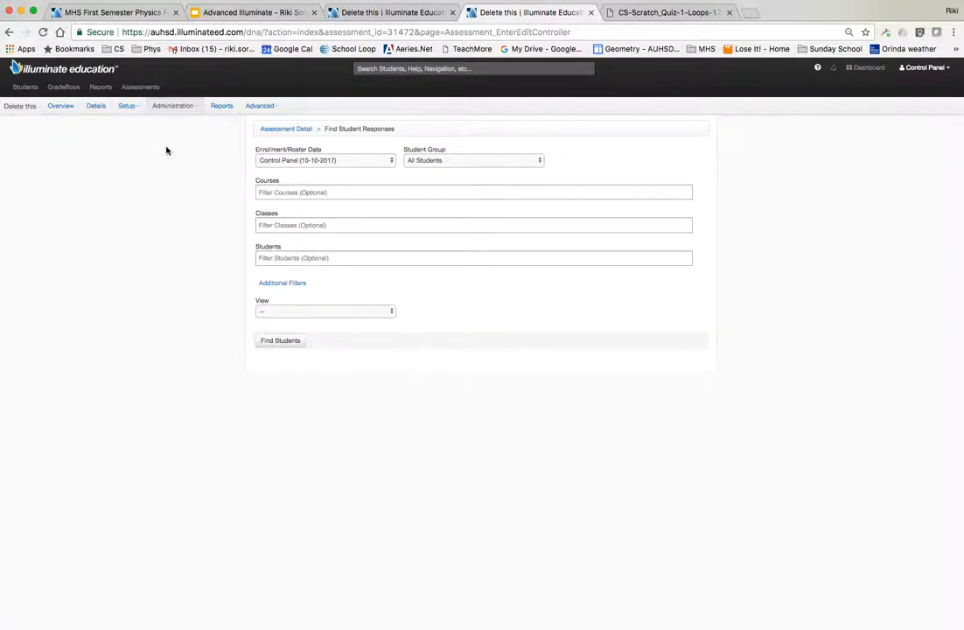
{"action": "left_click", "coordinate": [271, 340]}
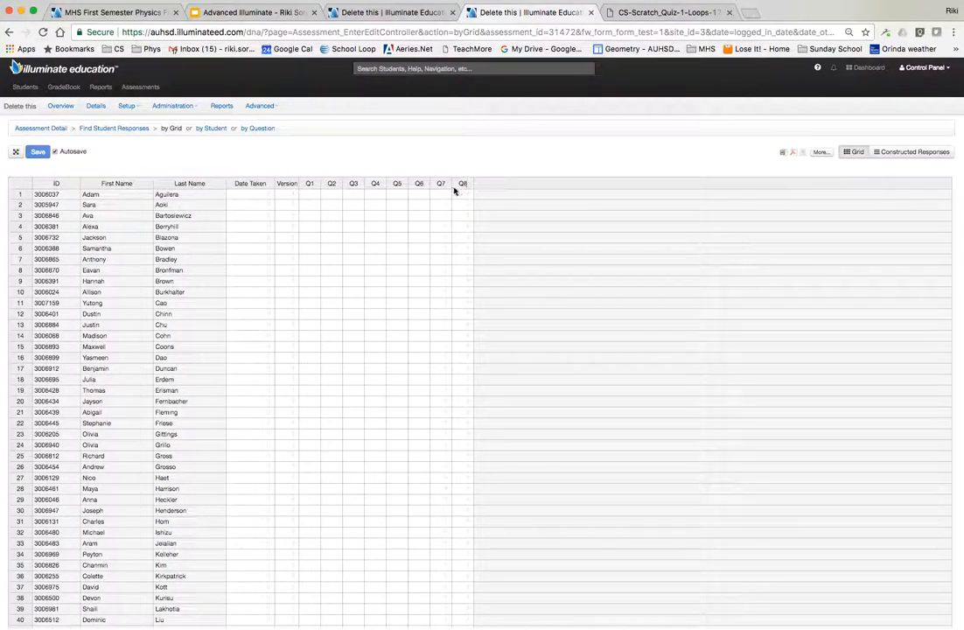
{"action": "left_click", "coordinate": [909, 152]}
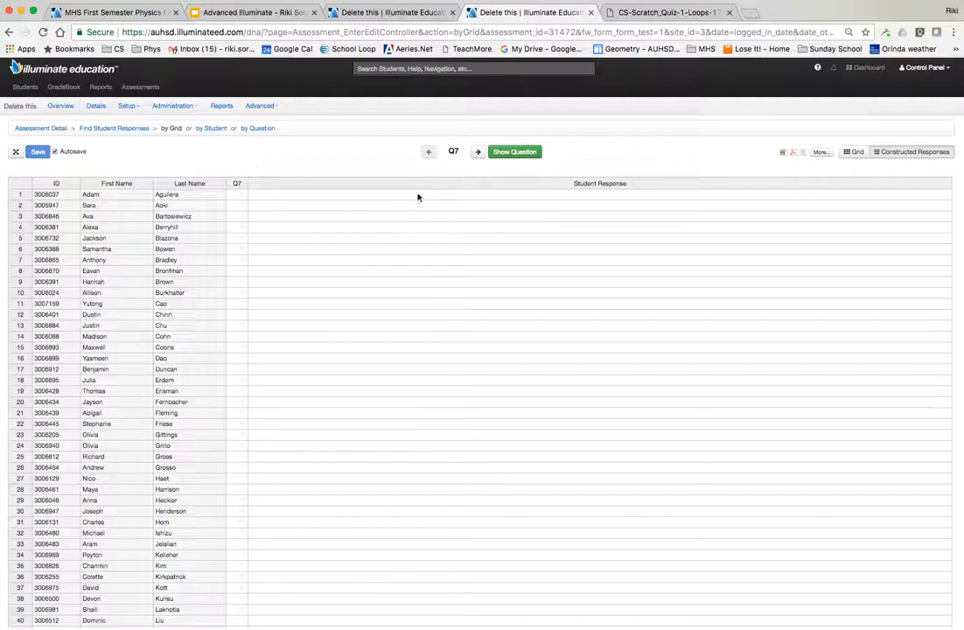
Step: Score Q7 as 4 for the first listed student and 3 for the second
{"action": "left_click", "coordinate": [238, 194]}
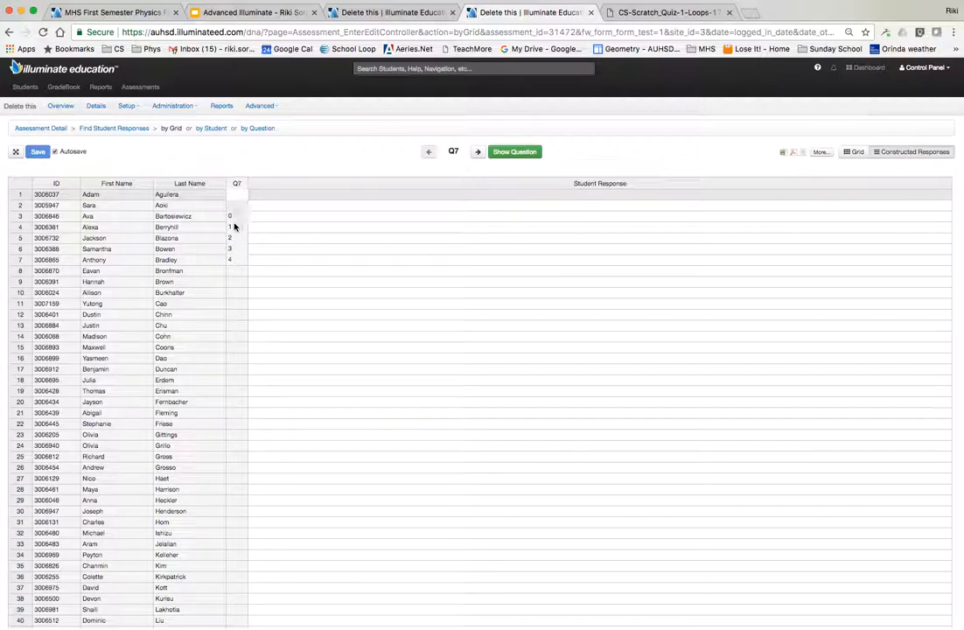
{"action": "left_click", "coordinate": [231, 258]}
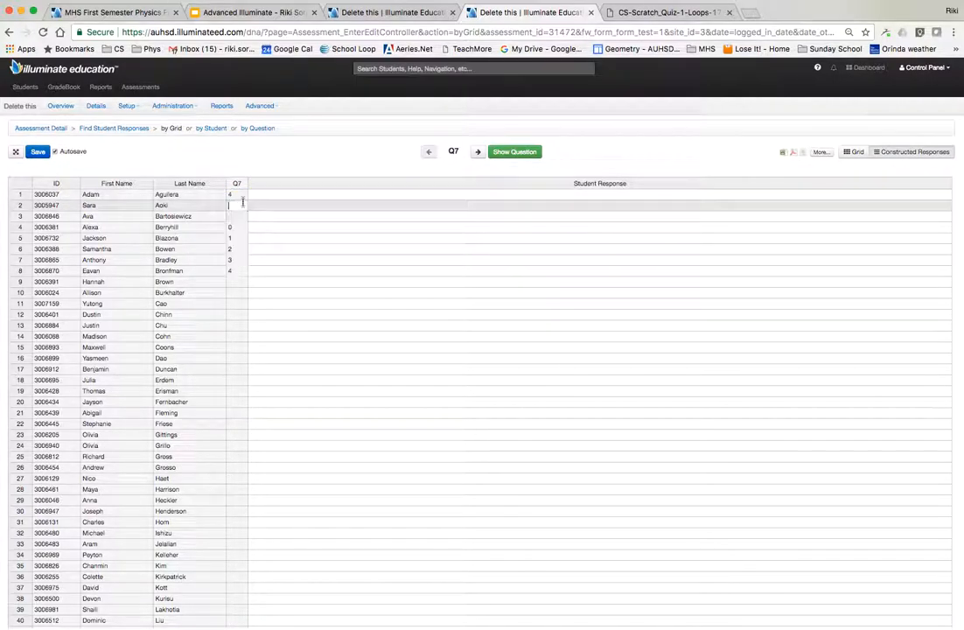
{"action": "left_click", "coordinate": [232, 260]}
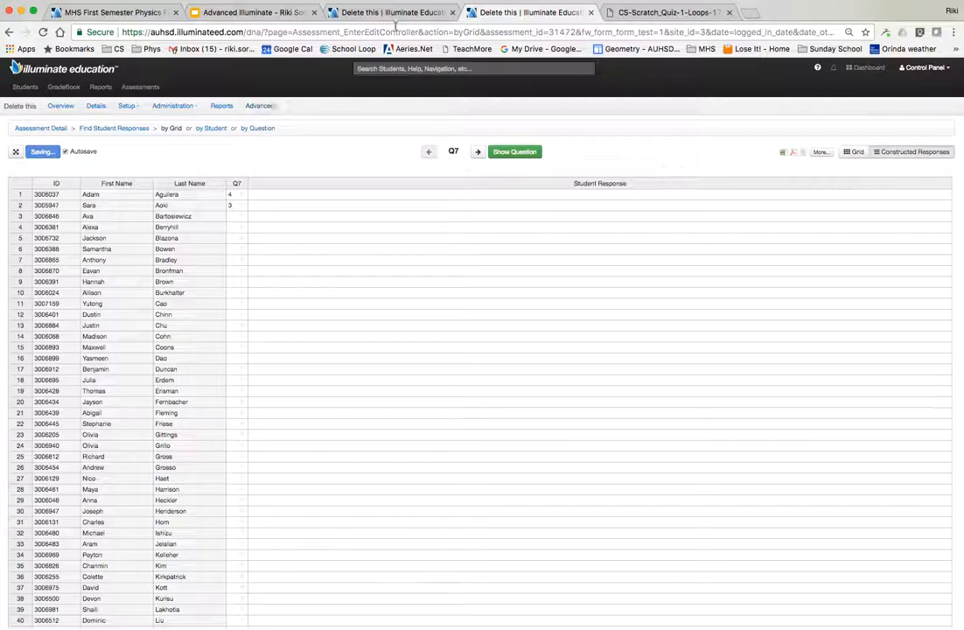
Step: Switch to the Advanced Illuminate presentation in Google Slides and view the hybrid exam and School Loop score push slides
{"action": "left_click", "coordinate": [263, 12]}
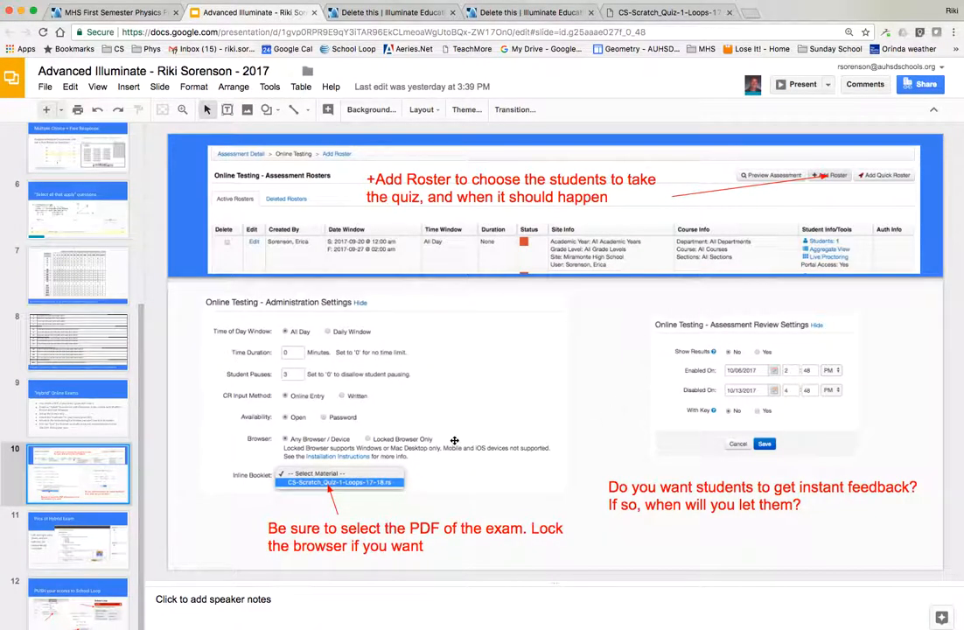
{"action": "left_click", "coordinate": [122, 546]}
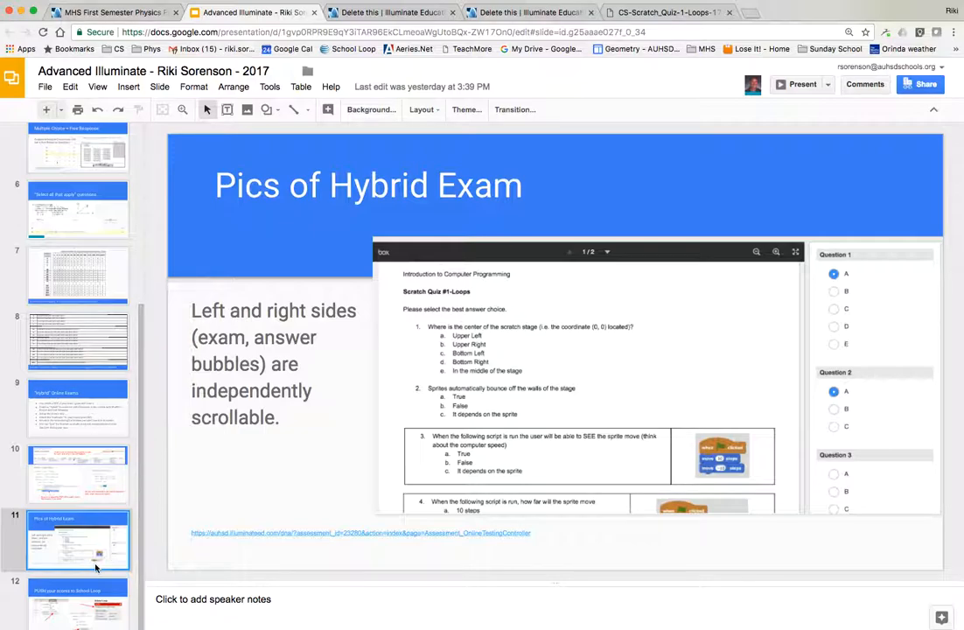
{"action": "left_click", "coordinate": [75, 604]}
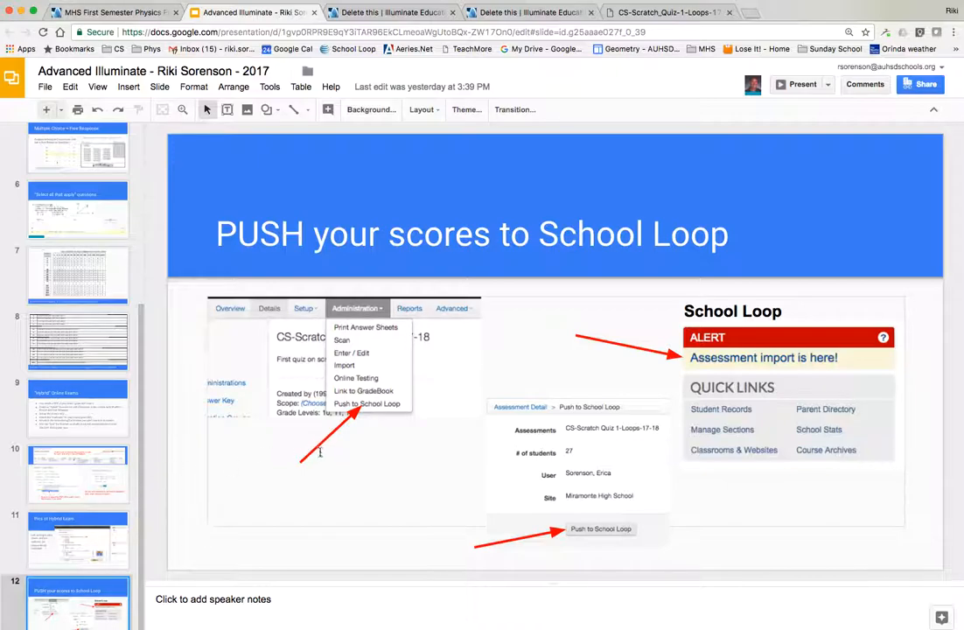
Step: Open the assessment's Push to School Loop page in Illuminate and compare it with the School Loop alert picture in the slides
{"action": "left_click", "coordinate": [394, 11]}
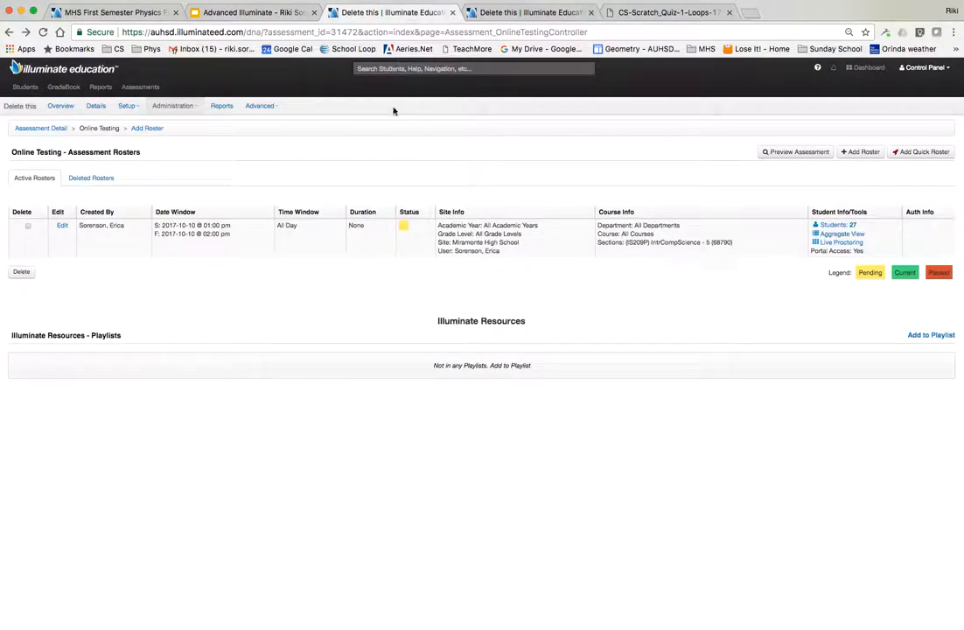
{"action": "left_click", "coordinate": [179, 109]}
{"action": "left_click", "coordinate": [173, 181]}
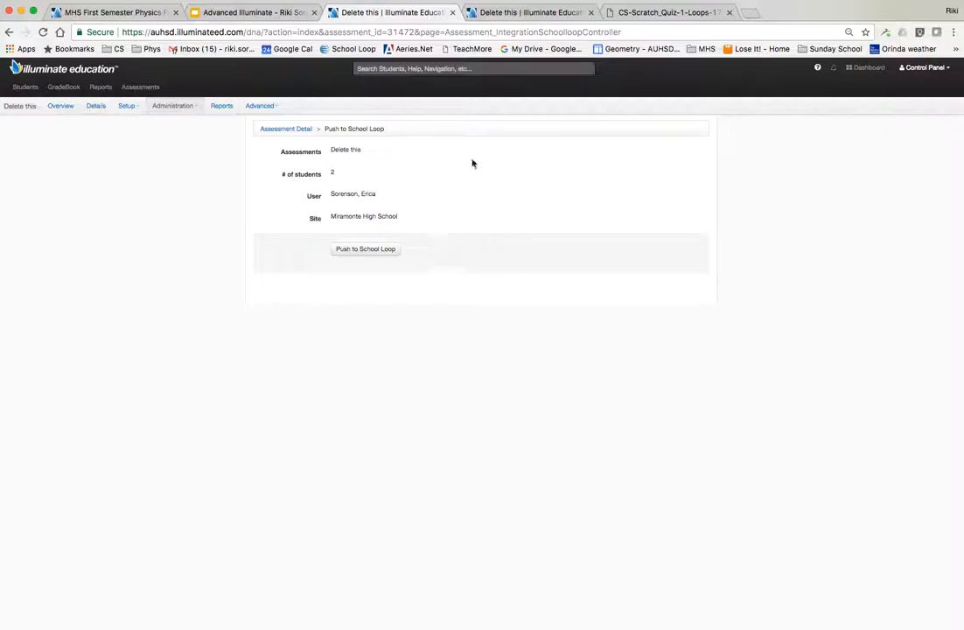
{"action": "left_click", "coordinate": [258, 14]}
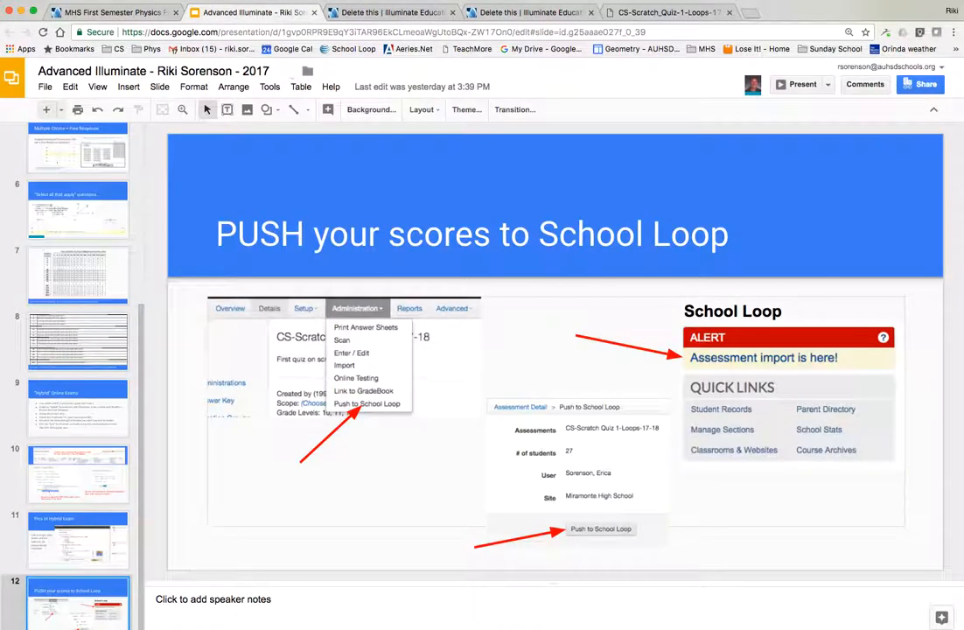
{"action": "left_click", "coordinate": [737, 388]}
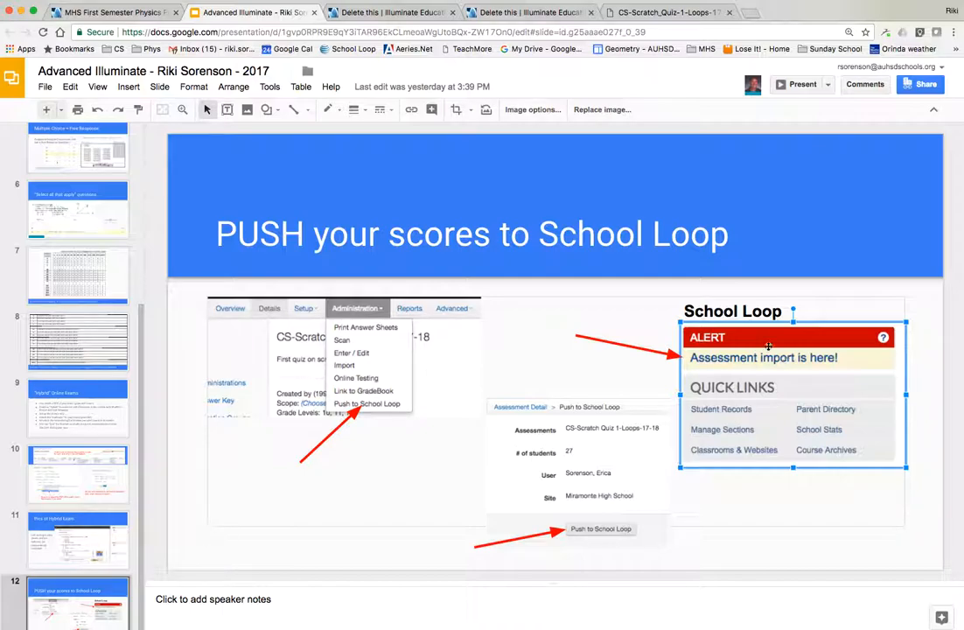
Step: Switch back to Illuminate and view the assessment's performance overview and its administration options
{"action": "left_click", "coordinate": [385, 13]}
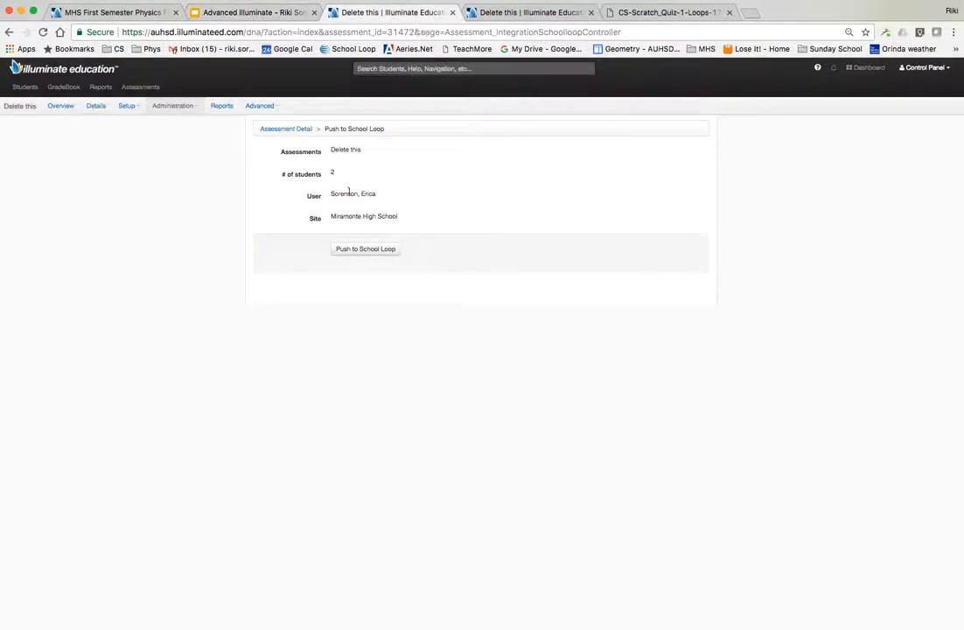
{"action": "left_click", "coordinate": [61, 107]}
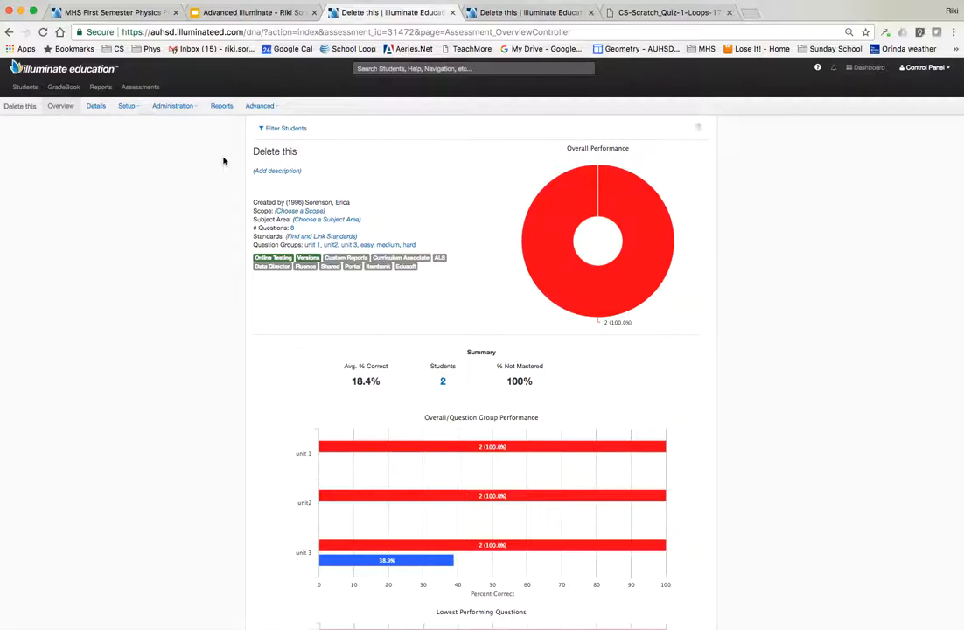
{"action": "left_click", "coordinate": [172, 105]}
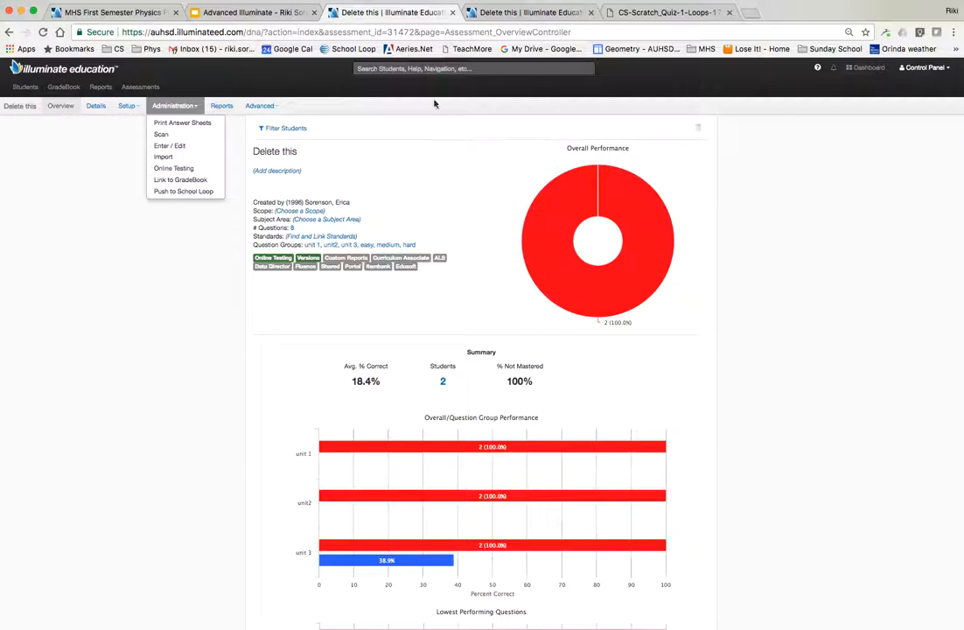
Step: Return to the Advanced Illuminate presentation in Google Slides and show its title slide
{"action": "left_click", "coordinate": [232, 14]}
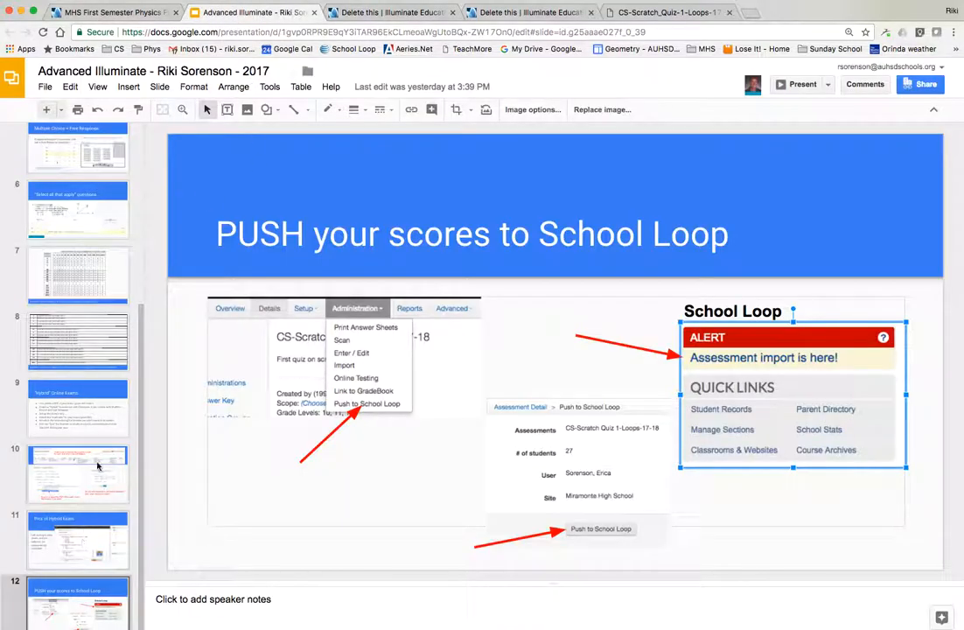
{"action": "left_click_drag", "start_coordinate": [143, 392], "coordinate": [121, 173]}
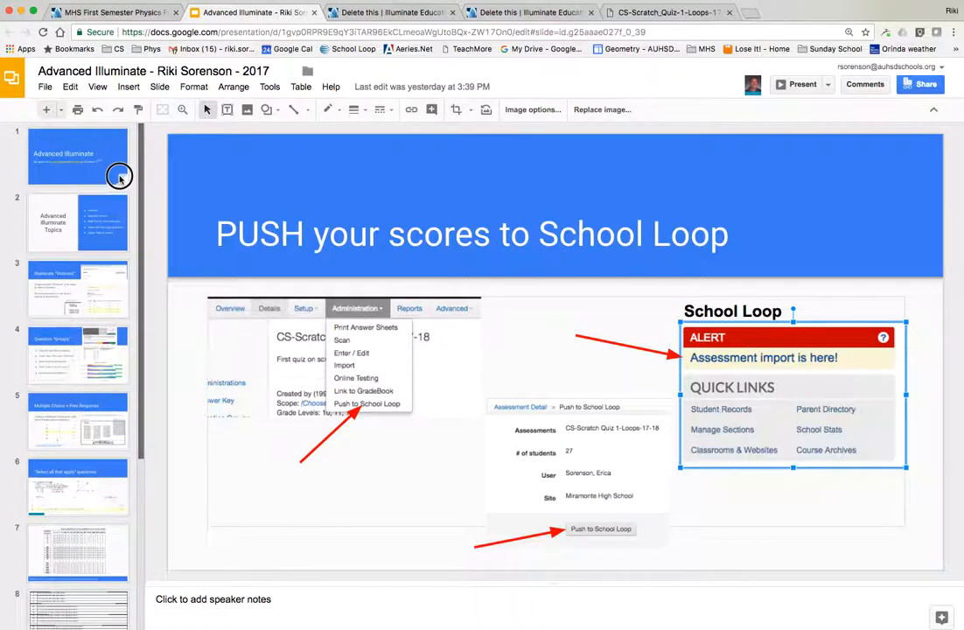
{"action": "left_click", "coordinate": [104, 179]}
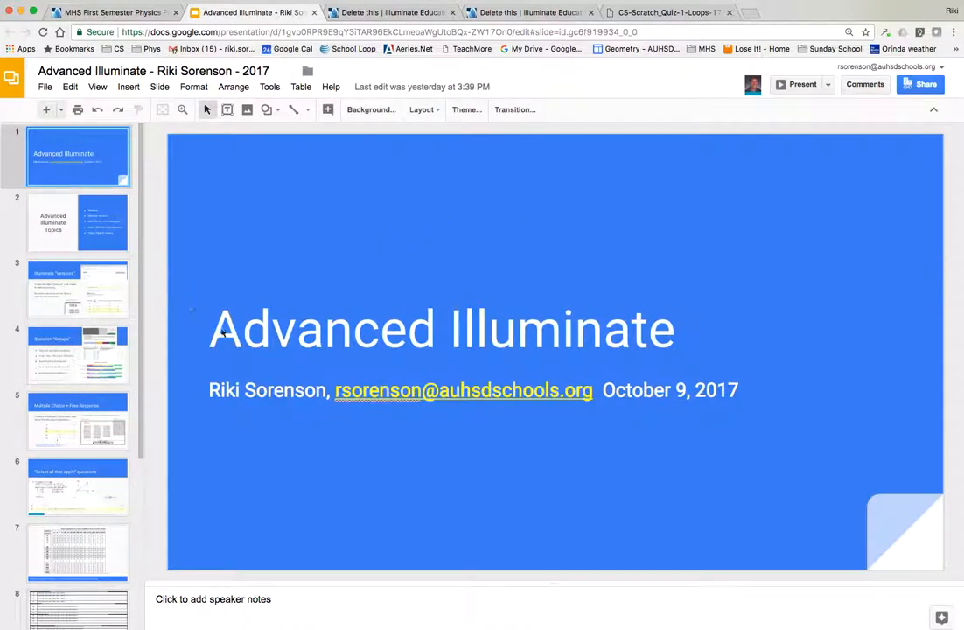